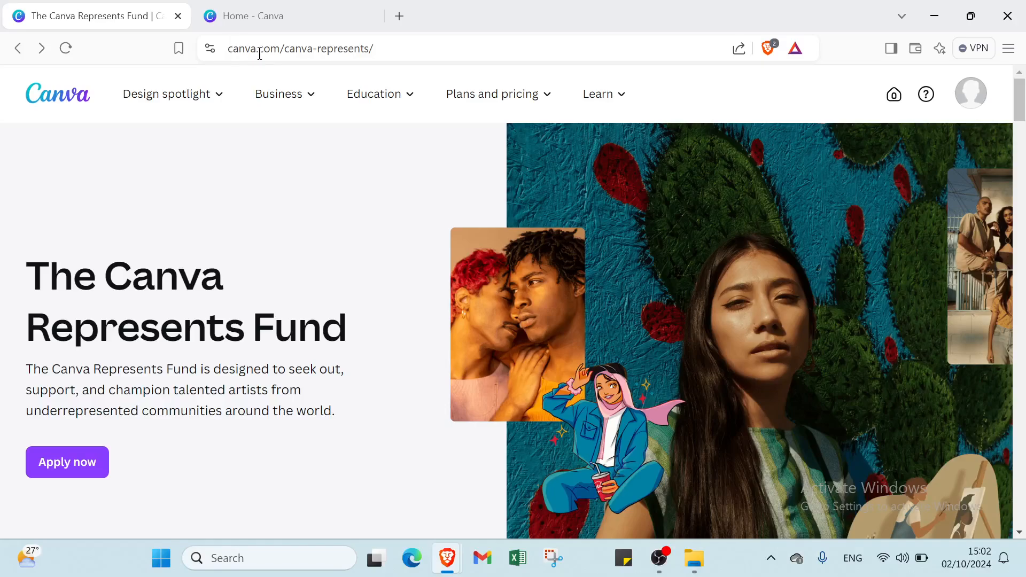
Step: Read through the Canva Represents Fund page, including the artist application criteria, and check the account options
scroll(401, 396, "down", 5)
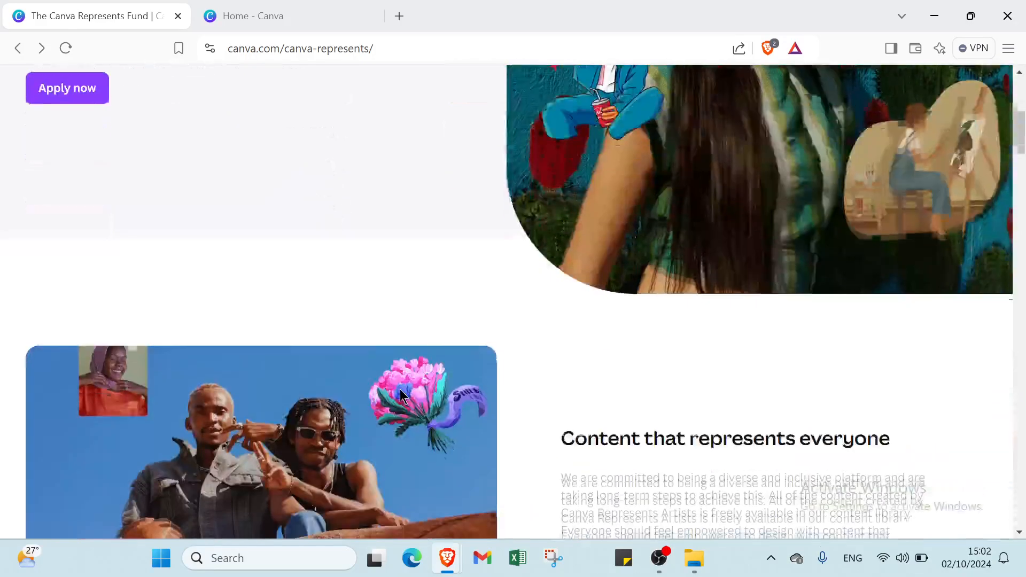
scroll(401, 395, "down", 4)
scroll(401, 396, "up", 8)
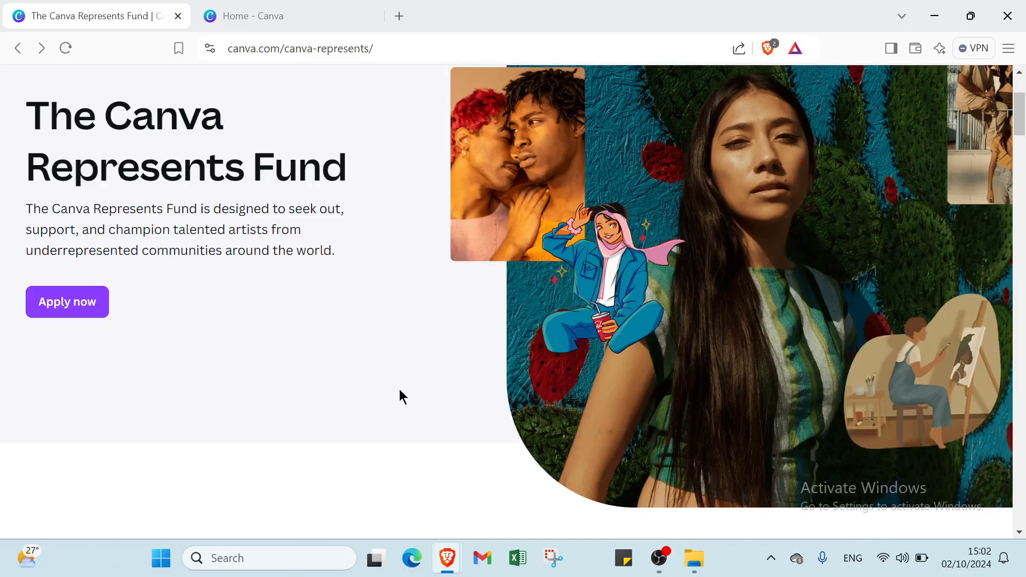
scroll(400, 390, "down", 5)
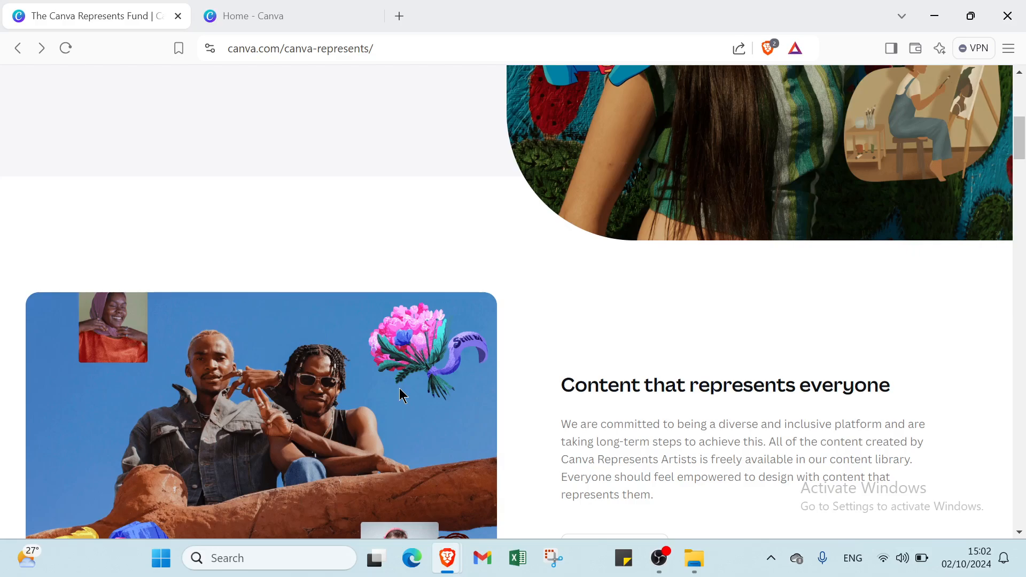
scroll(399, 395, "down", 1)
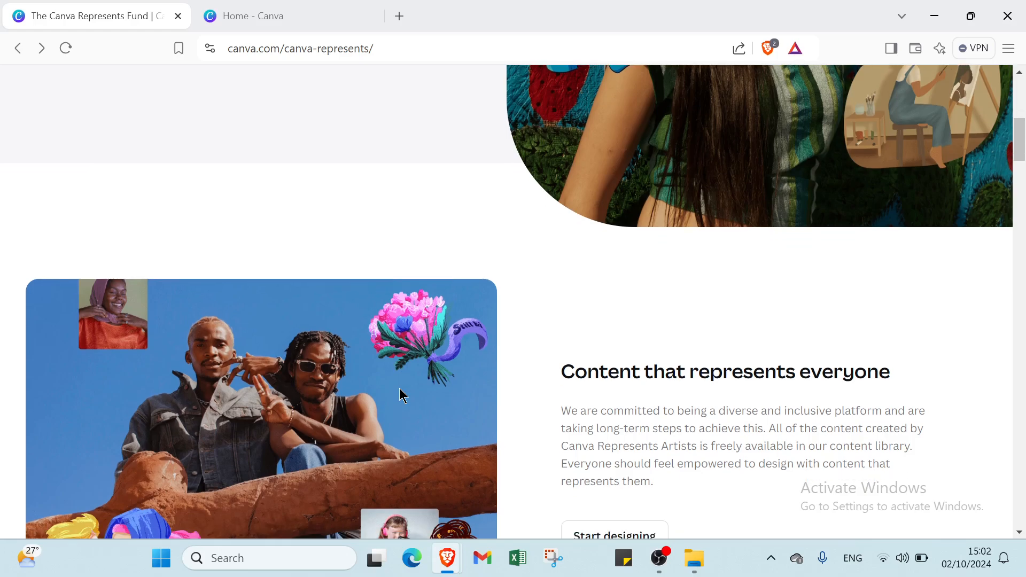
scroll(402, 395, "down", 2)
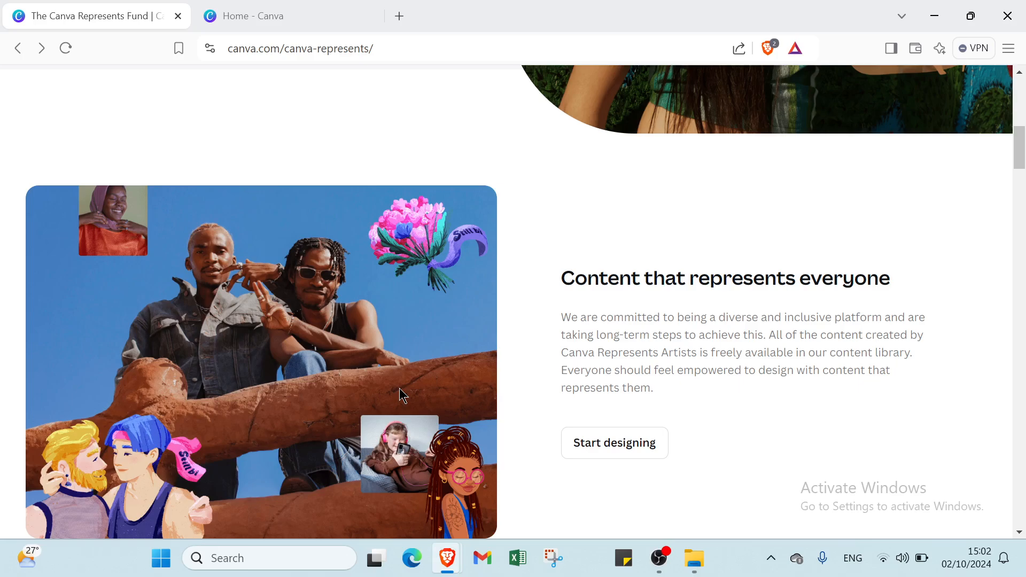
scroll(402, 395, "down", 2)
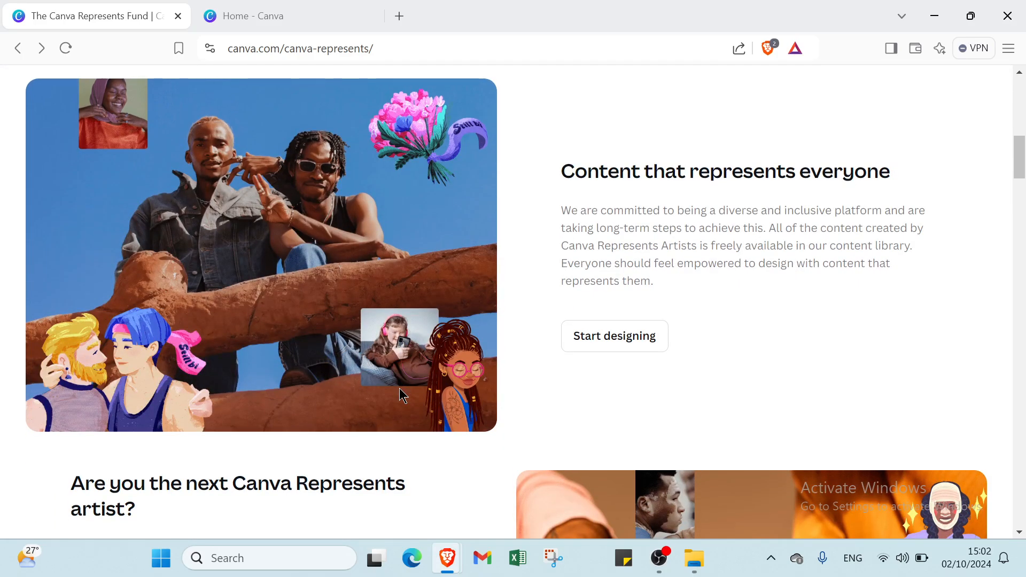
scroll(399, 393, "down", 2)
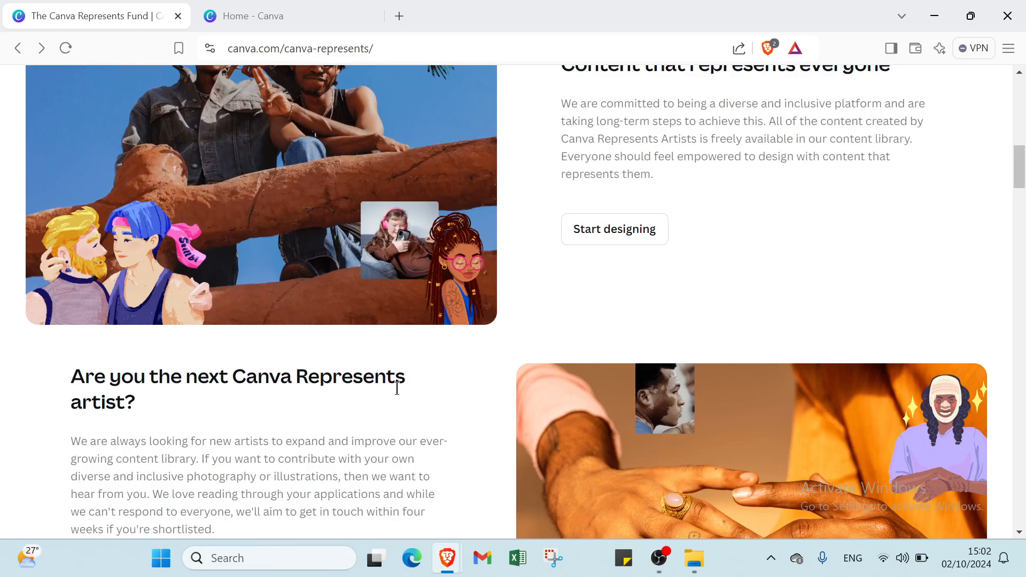
scroll(397, 389, "down", 1)
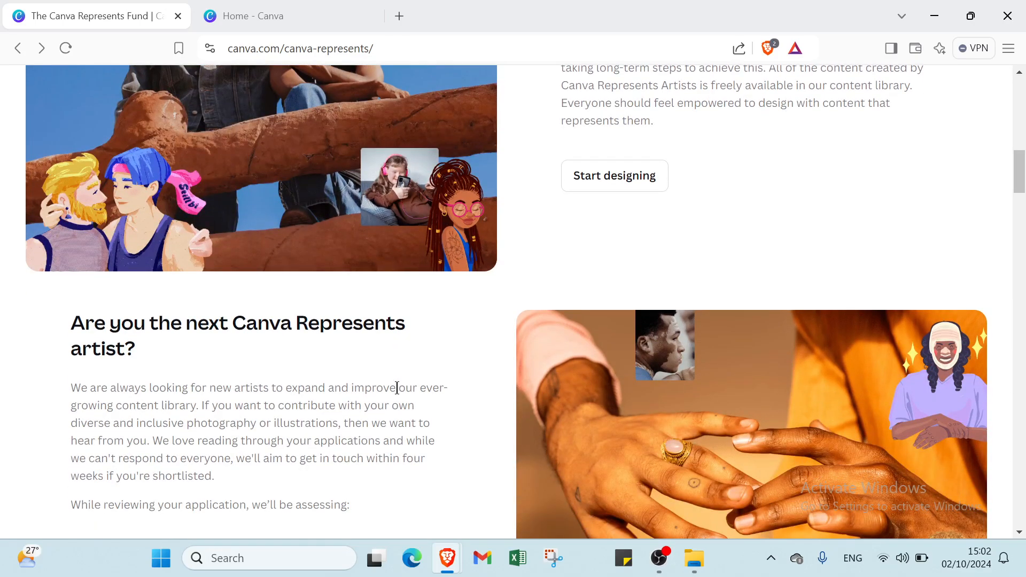
scroll(397, 387, "down", 2)
scroll(396, 386, "down", 1)
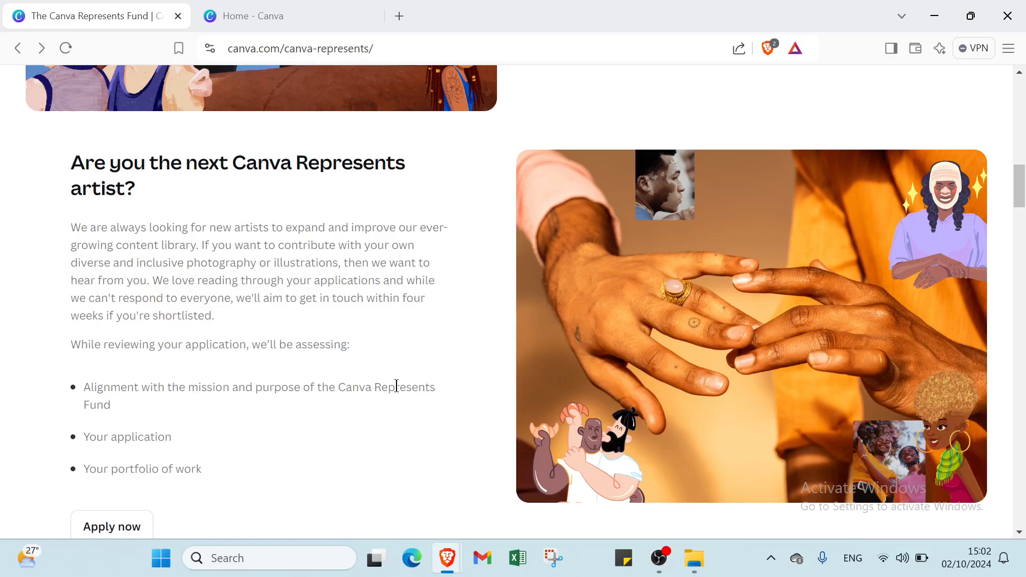
scroll(397, 383, "up", 10)
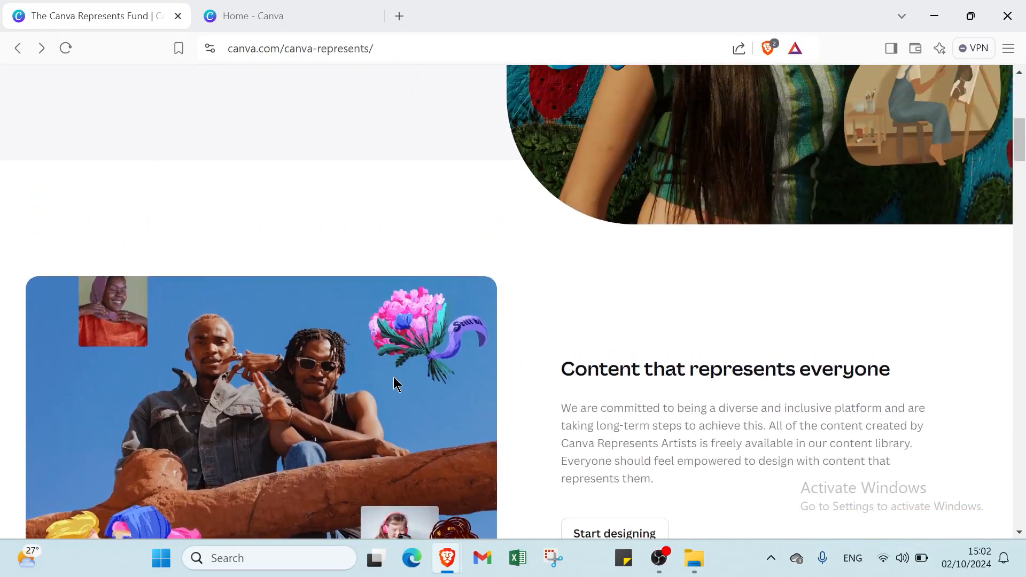
scroll(392, 376, "up", 3)
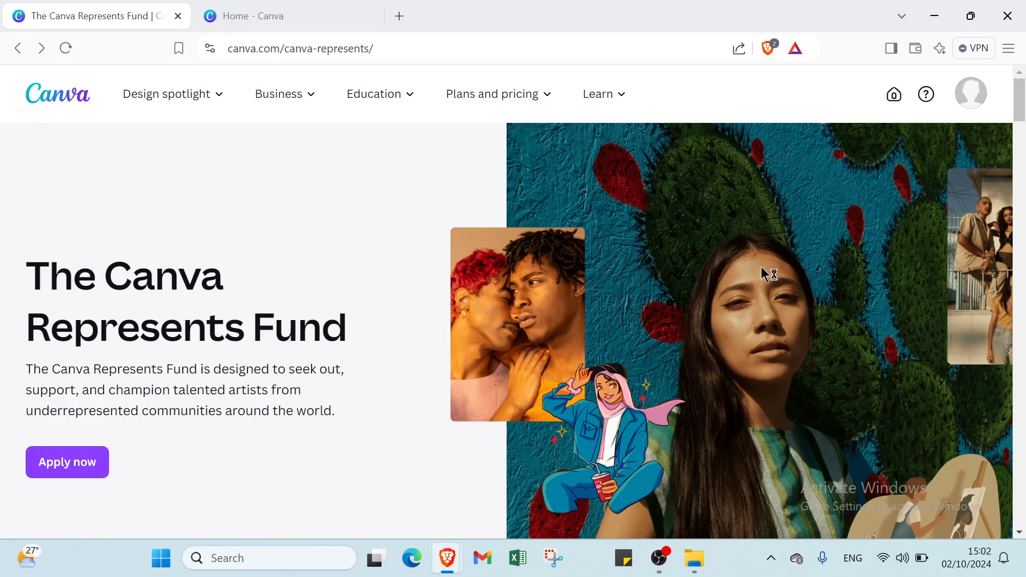
left_click(971, 95)
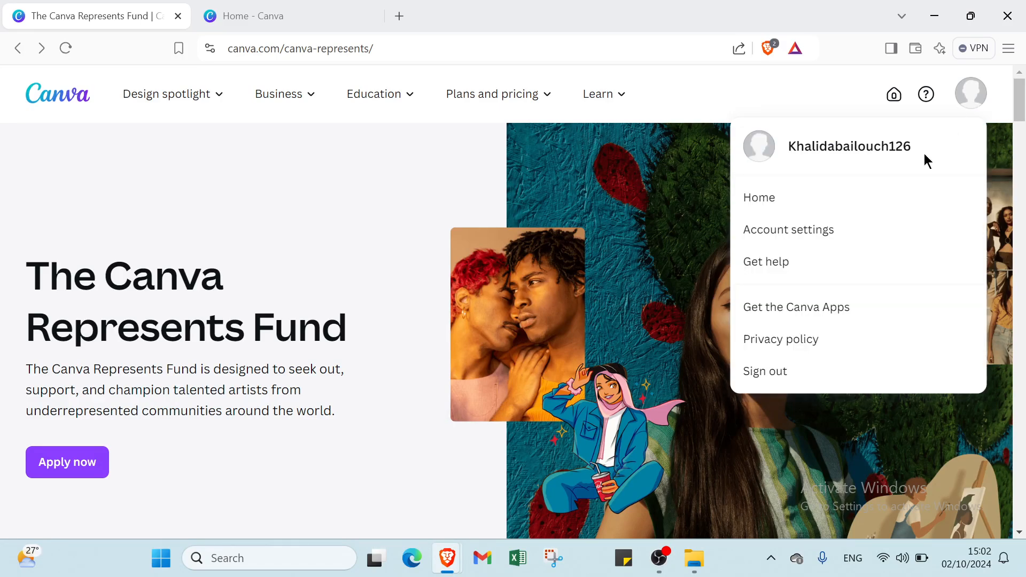
left_click(638, 82)
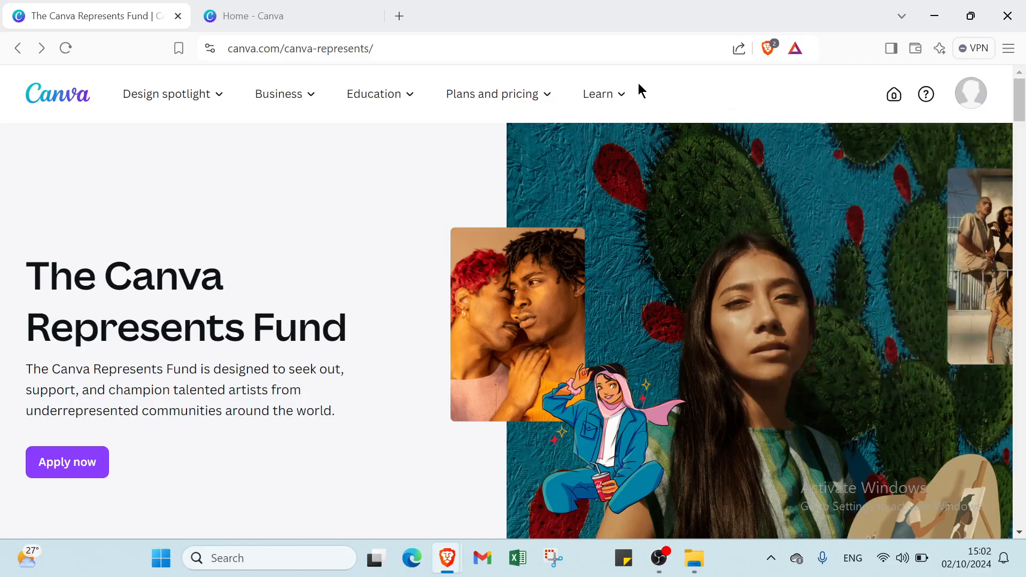
Step: Switch to the Canva home page and search Canva Templates for "short videos youtube"
left_click(310, 10)
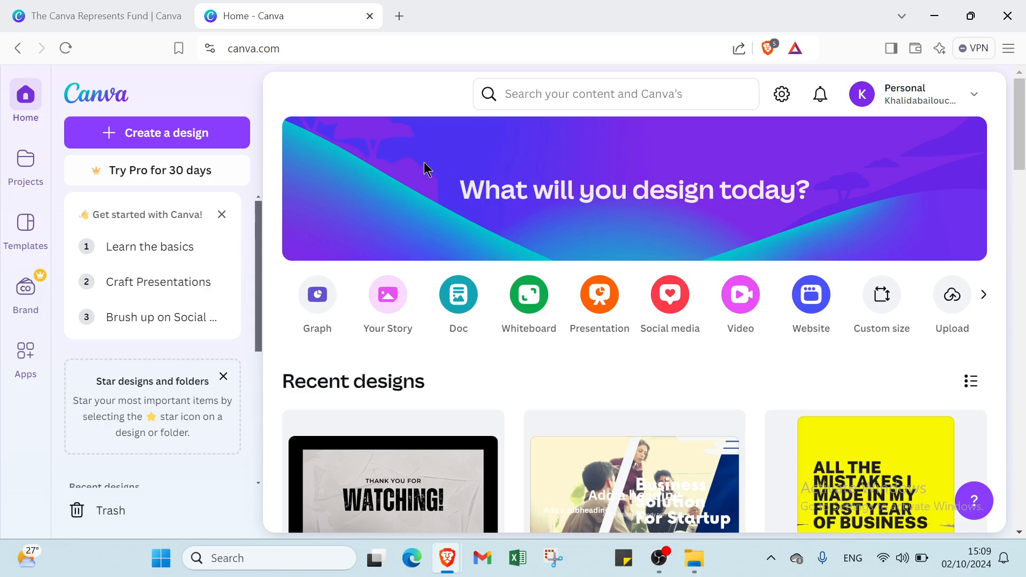
left_click(537, 94)
left_click(548, 142)
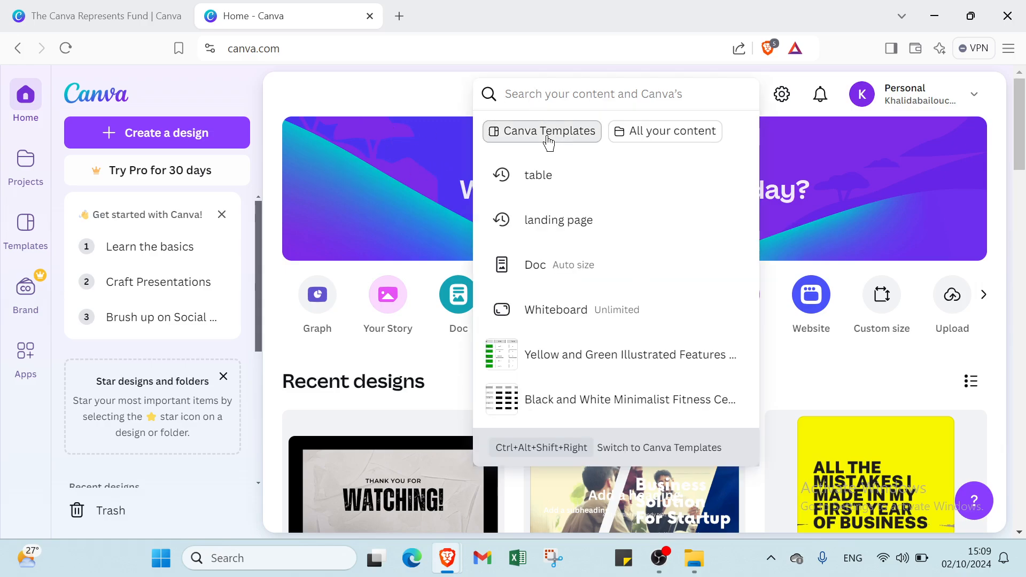
left_click(566, 182)
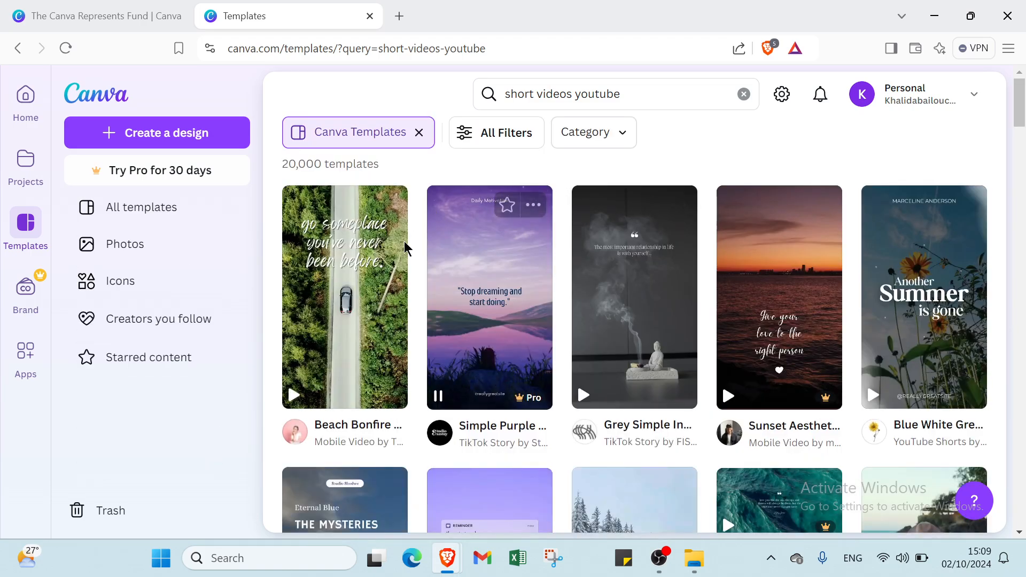
Step: Open all filters for the template results and review the Social Media subcategories
left_click(488, 133)
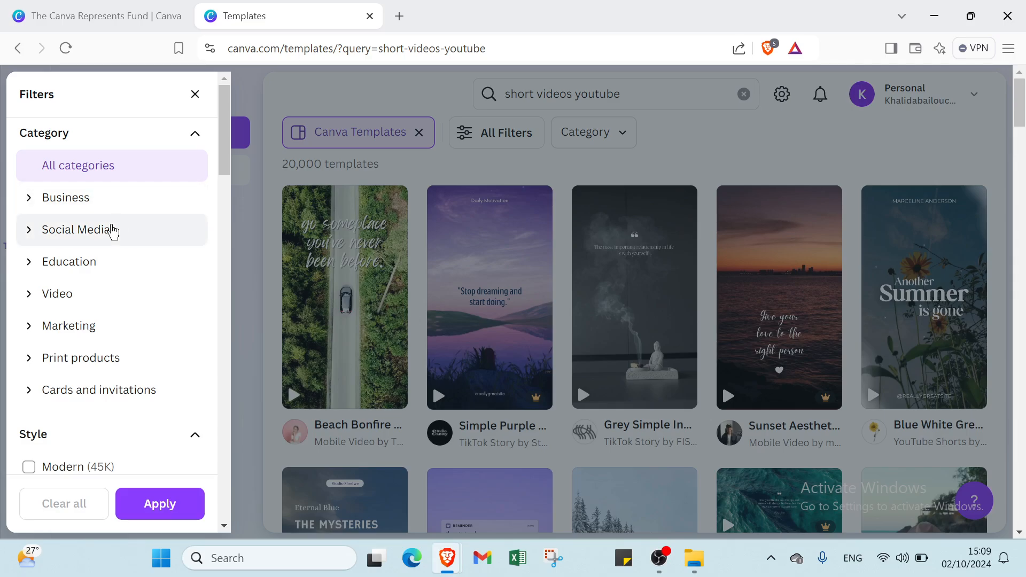
scroll(77, 331, "down", 3)
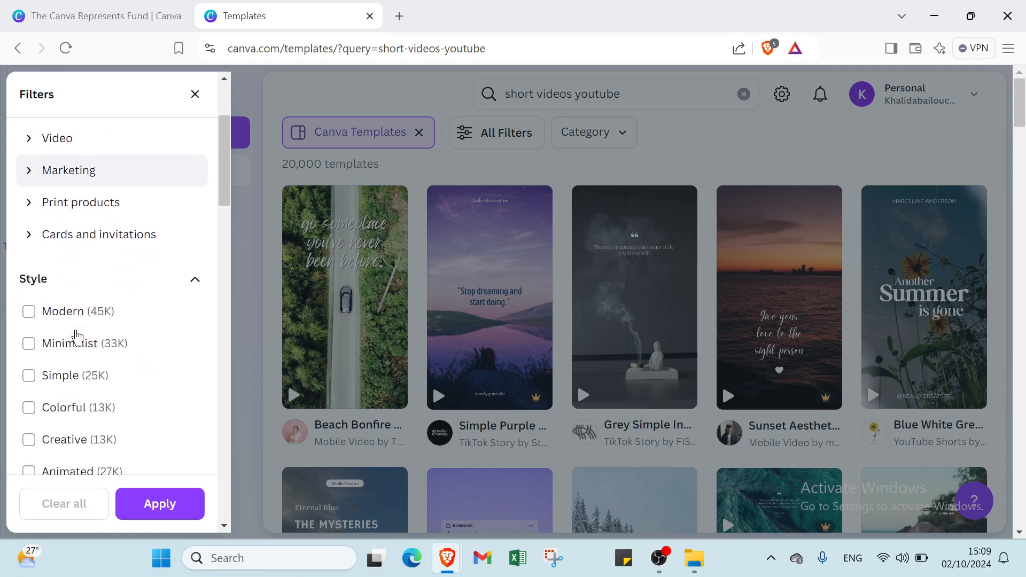
scroll(92, 255, "up", 3)
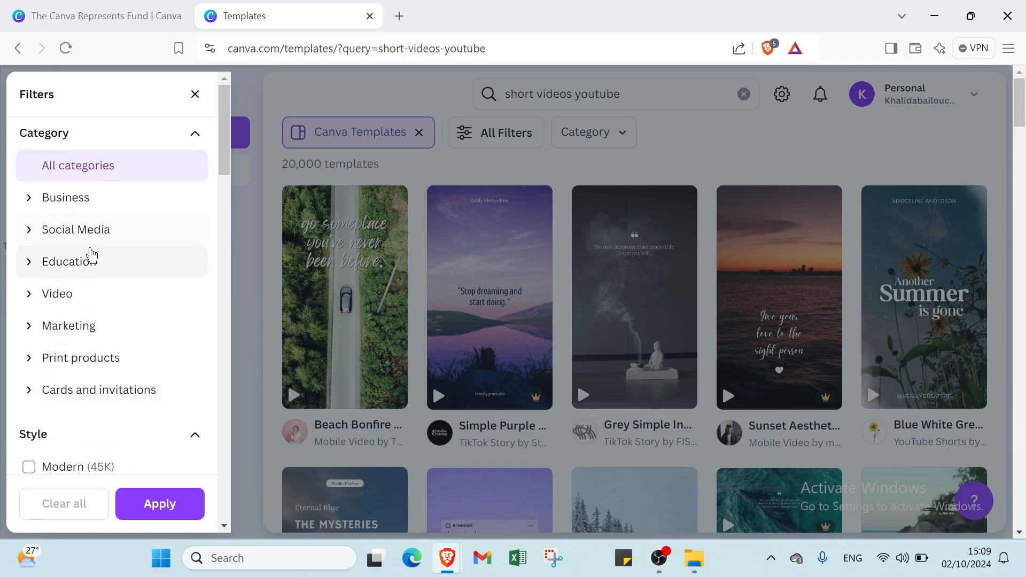
left_click(86, 237)
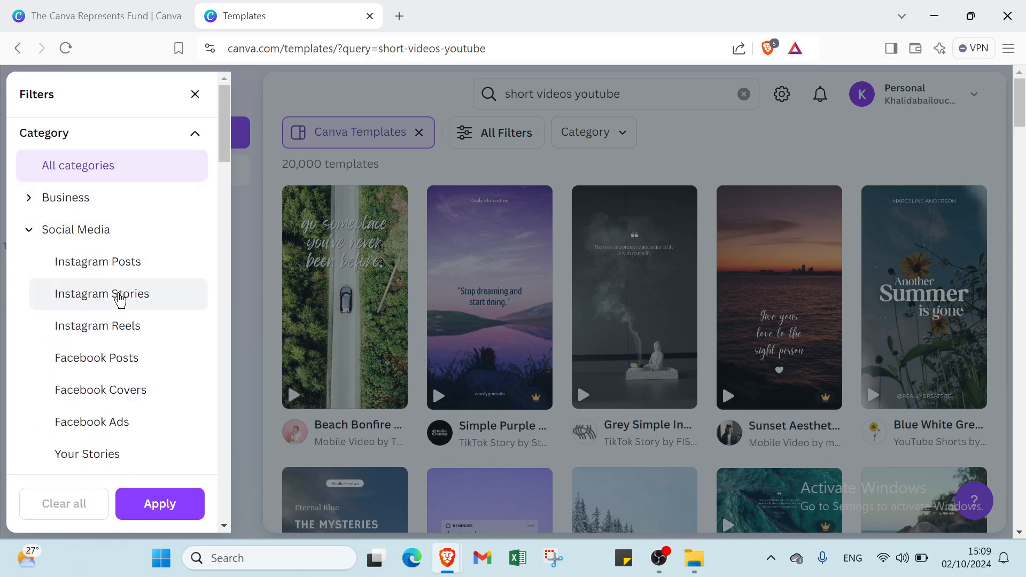
scroll(119, 294, "down", 1)
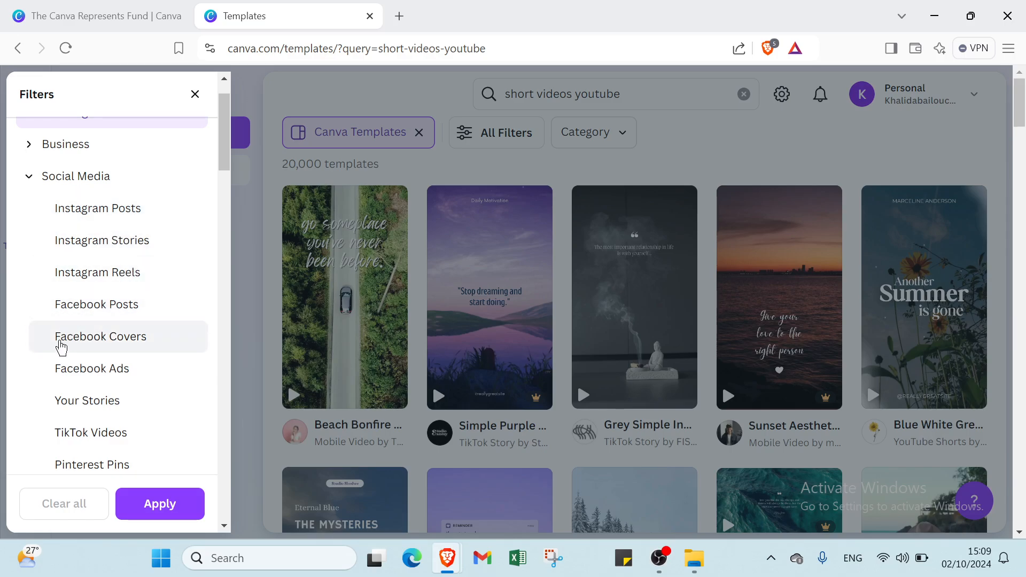
scroll(68, 409, "down", 2)
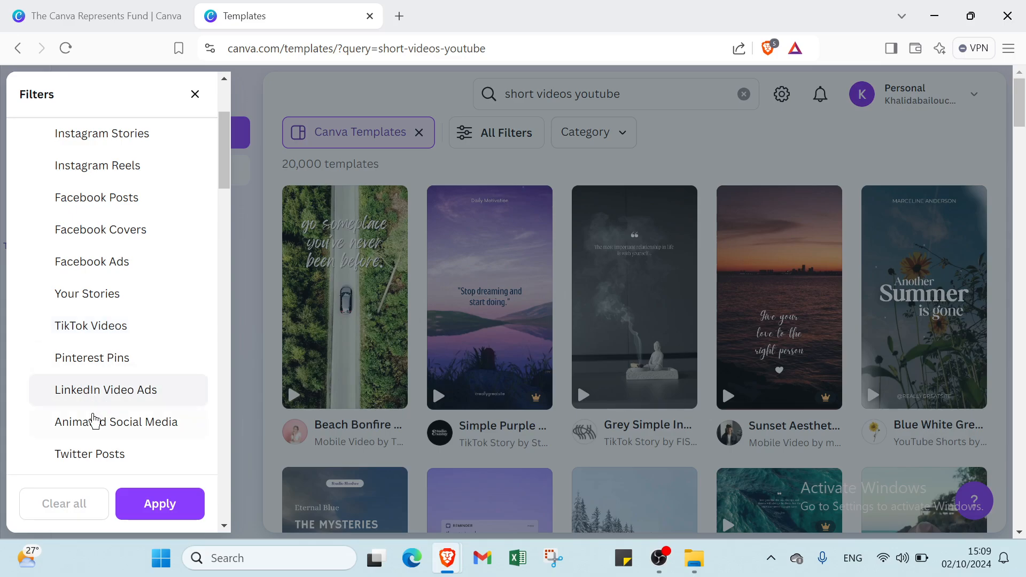
scroll(112, 398, "down", 2)
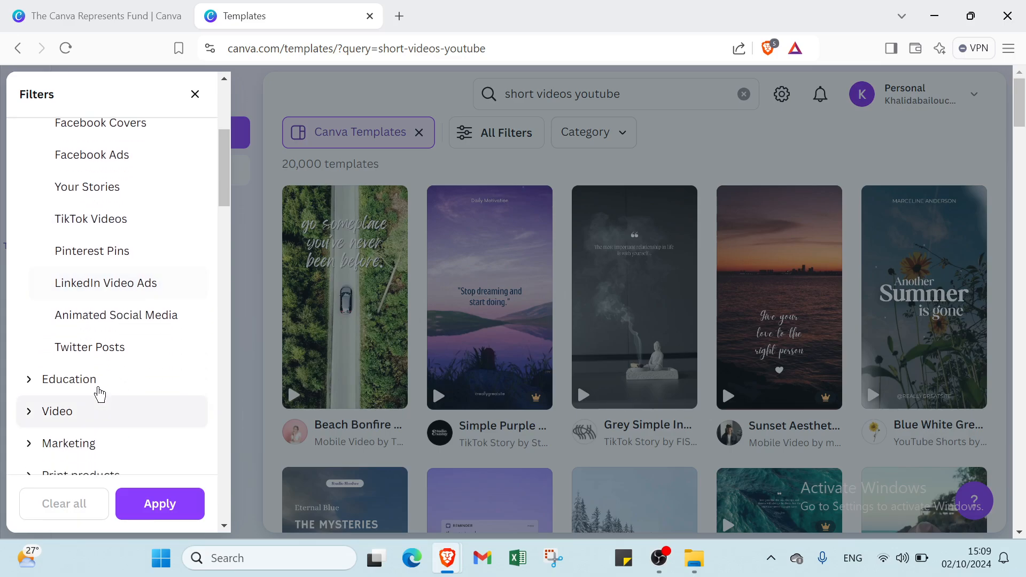
scroll(94, 381, "up", 3)
scroll(94, 381, "down", 3)
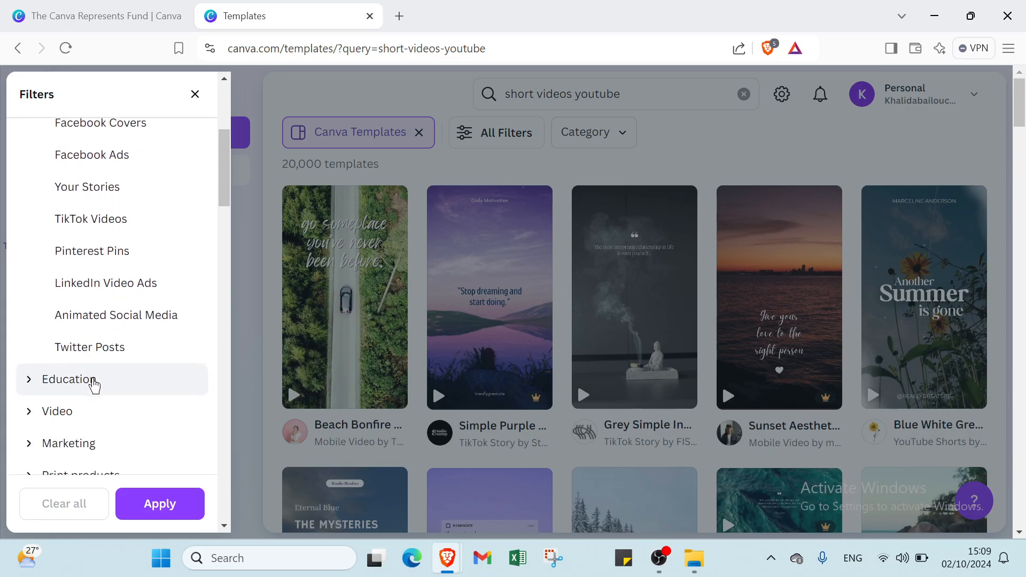
Step: Expand the Education and Video filter categories and review their subcategories
left_click(95, 380)
scroll(94, 380, "down", 1)
scroll(96, 342, "down", 1)
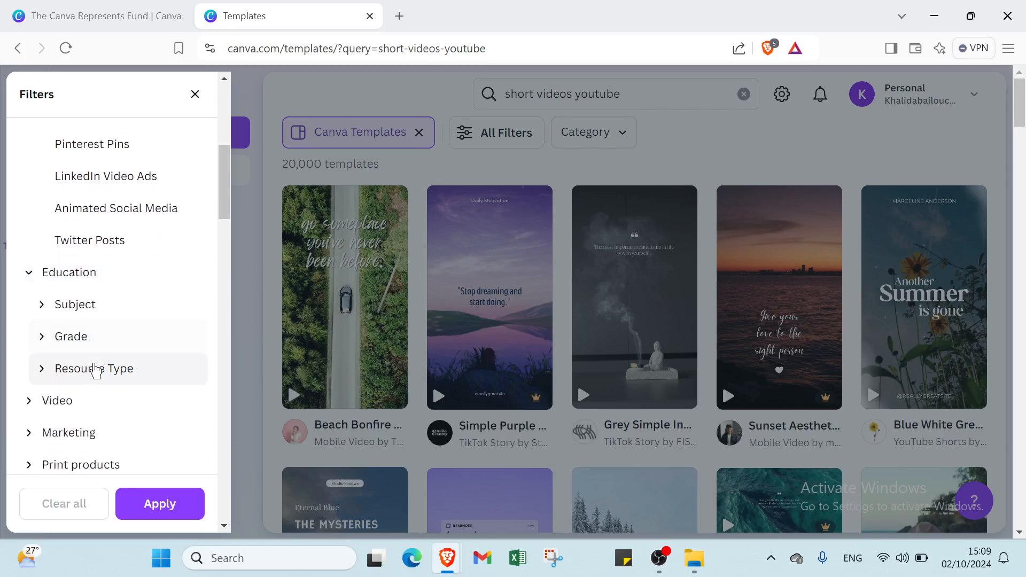
scroll(80, 403, "down", 1)
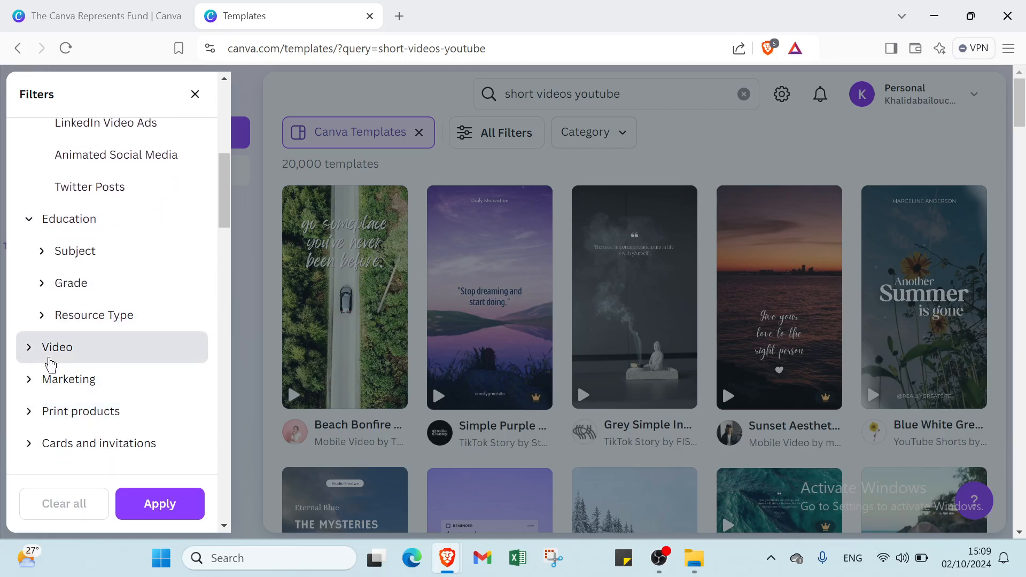
left_click(47, 350)
scroll(88, 407, "down", 1)
scroll(88, 416, "down", 1)
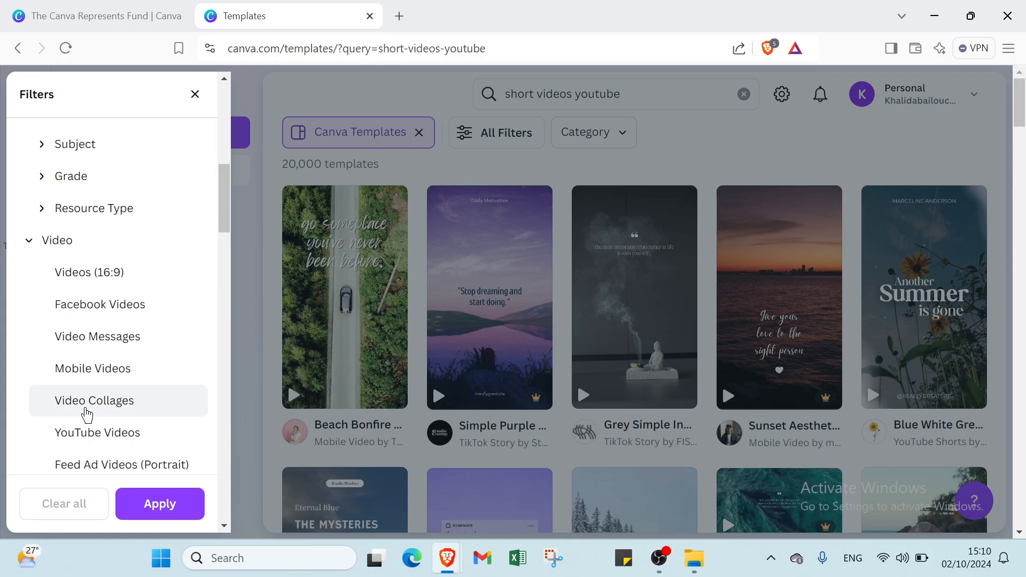
Step: Expand the Marketing, Print products, and Cards and invitations filter categories and look through their options
scroll(87, 416, "down", 2)
left_click(91, 402)
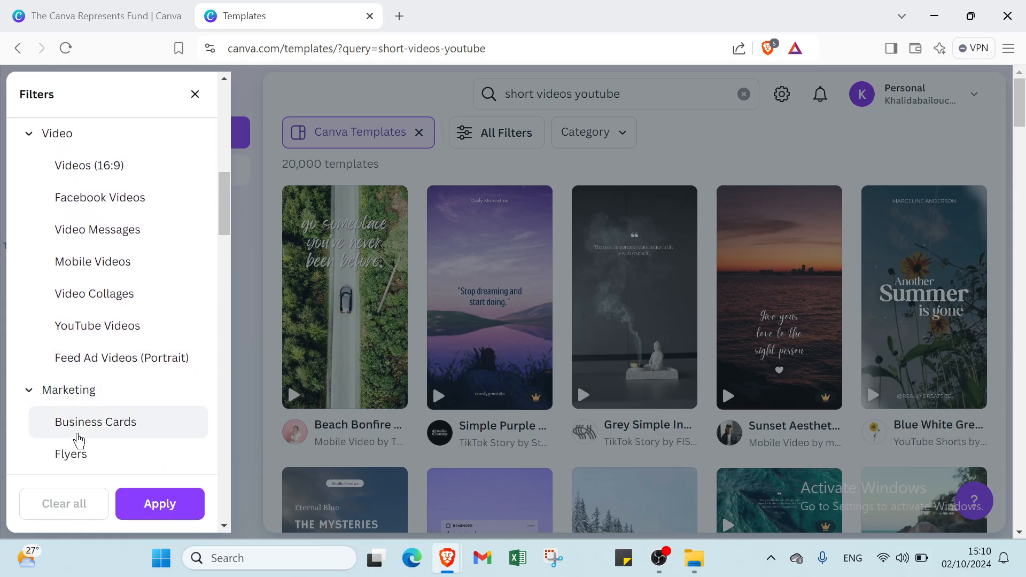
scroll(77, 435, "down", 2)
scroll(93, 358, "down", 5)
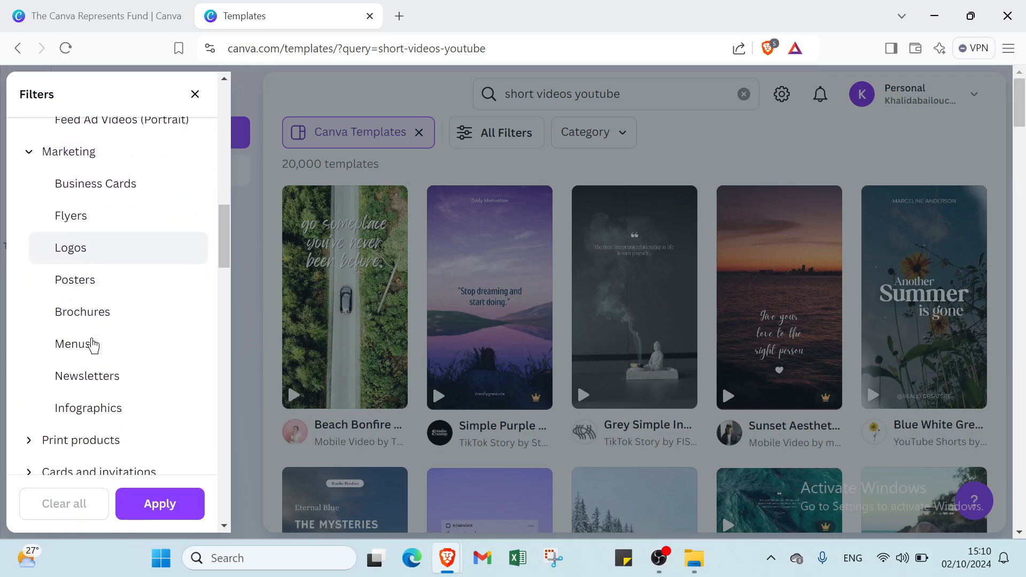
left_click(89, 305)
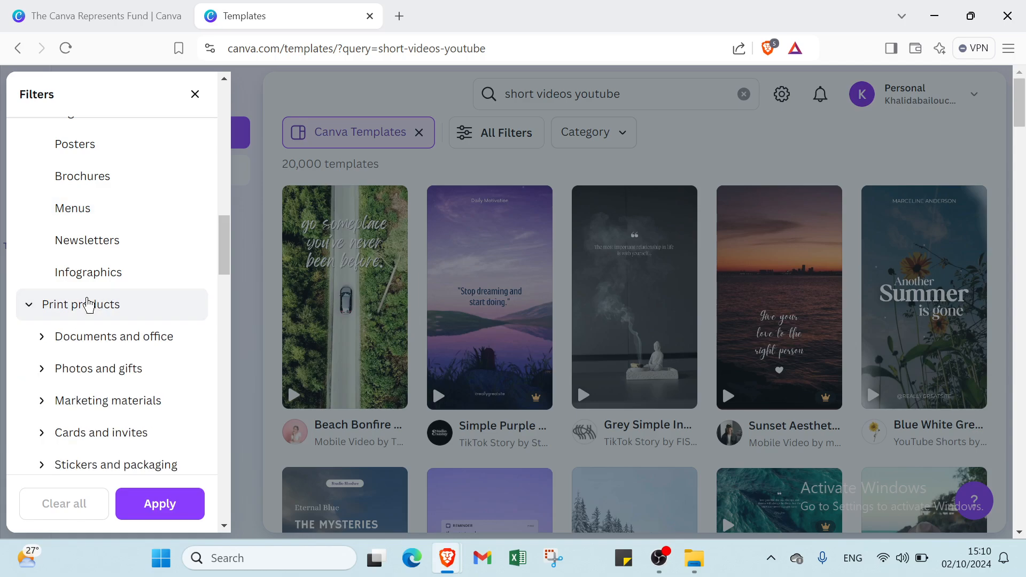
scroll(88, 304, "down", 5)
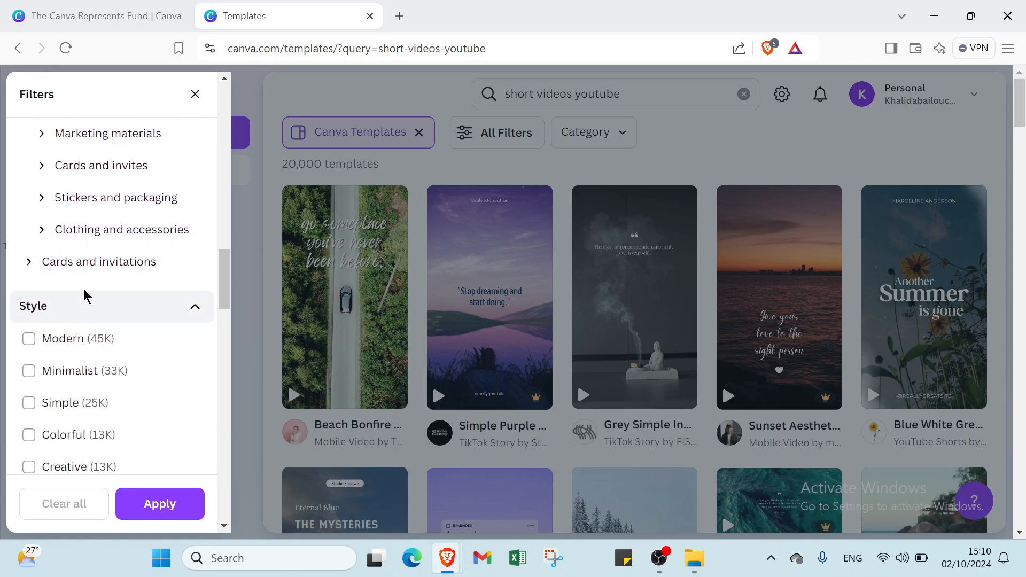
left_click(104, 272)
scroll(94, 298, "up", 8)
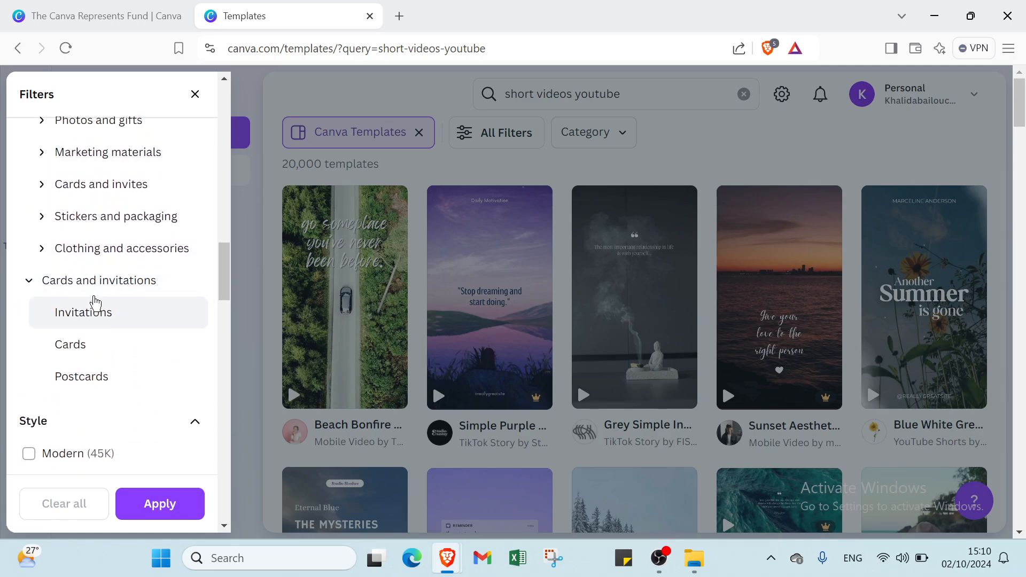
Step: Select the YouTube Videos subcategory under Video in the template filters
scroll(95, 303, "up", 5)
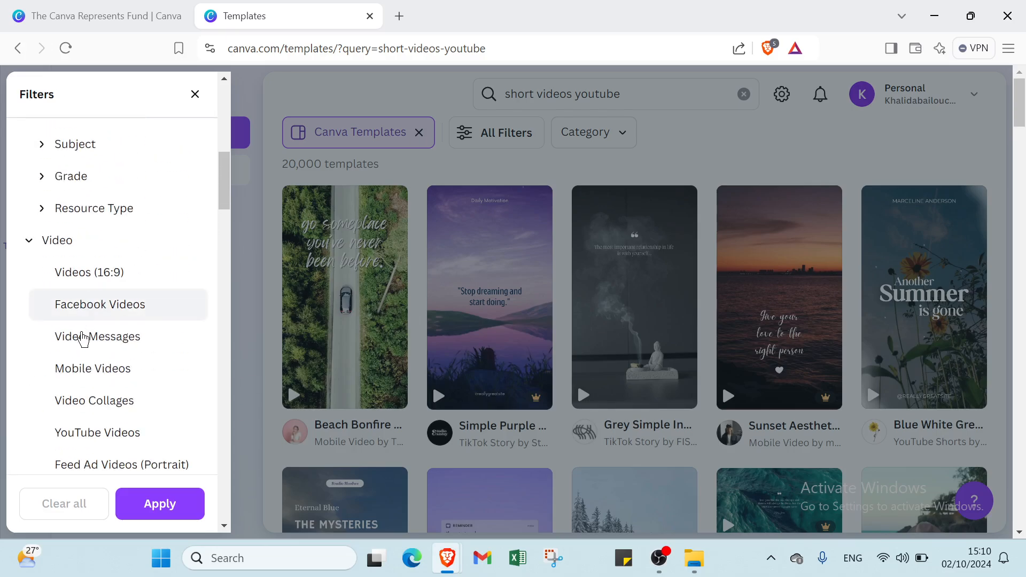
left_click(75, 427)
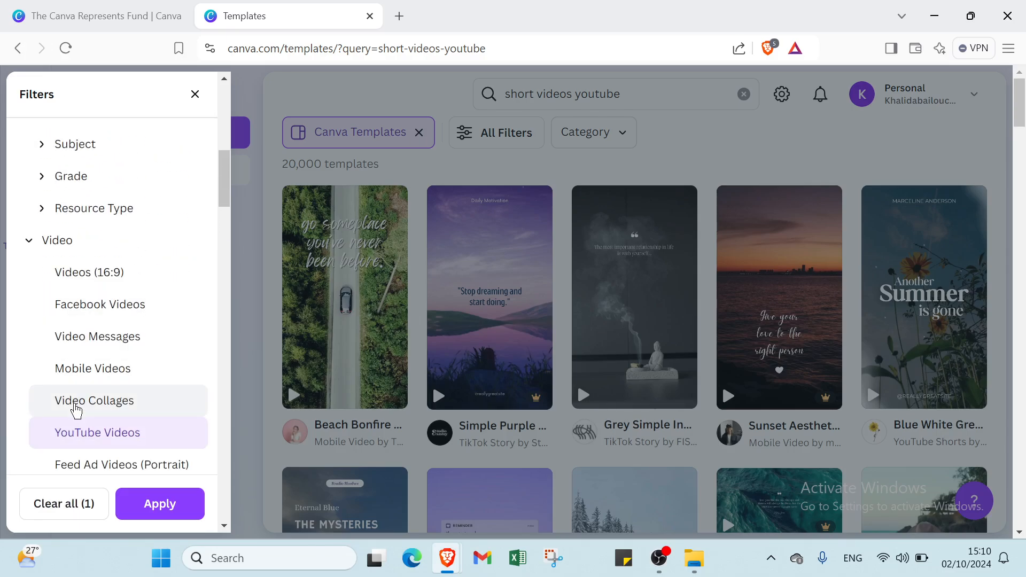
Step: Look through the remaining template filters, including Format, Style, Language, Theme, Feature and Grade
scroll(76, 411, "down", 2)
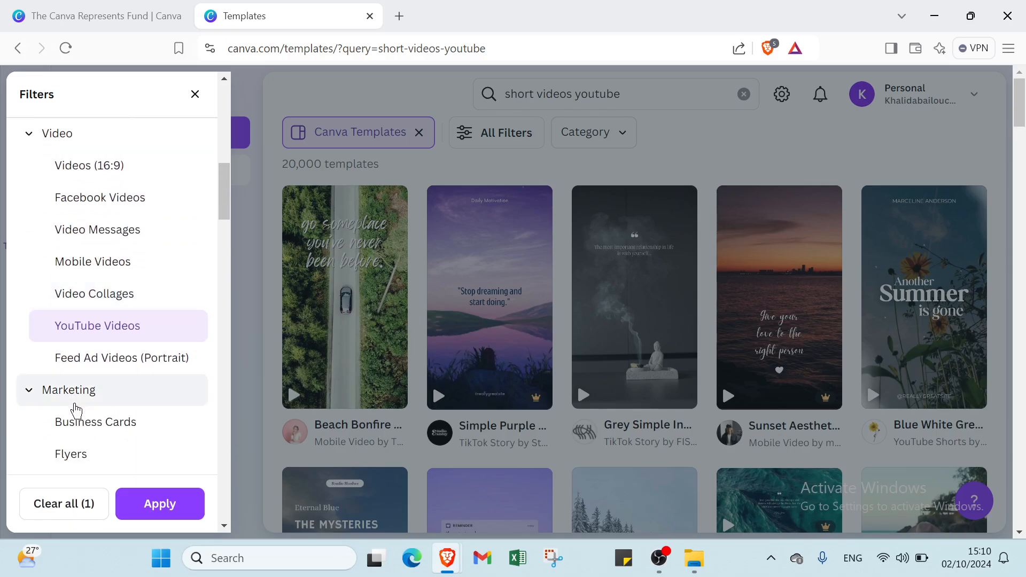
scroll(103, 286, "down", 3)
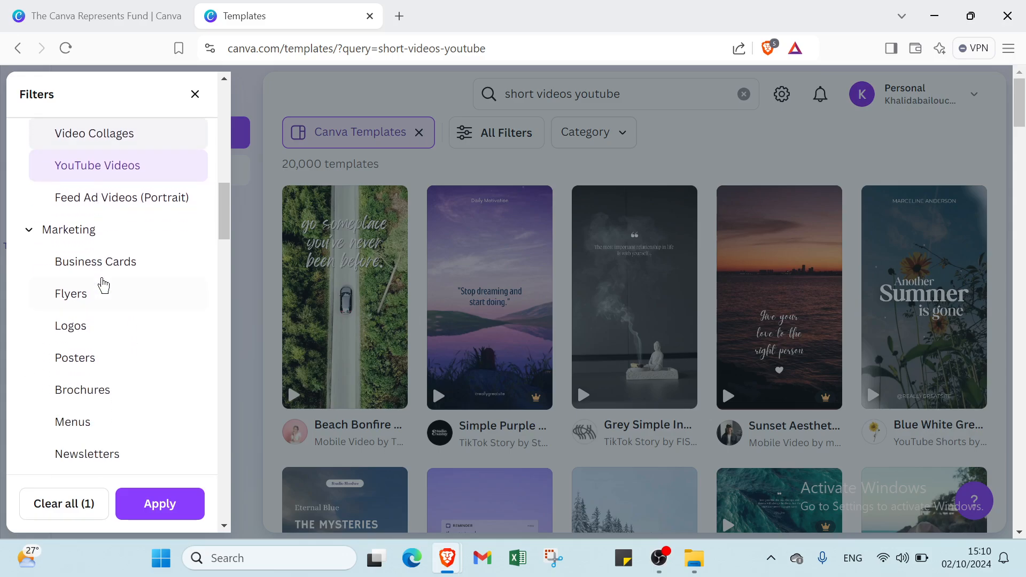
scroll(103, 286, "down", 15)
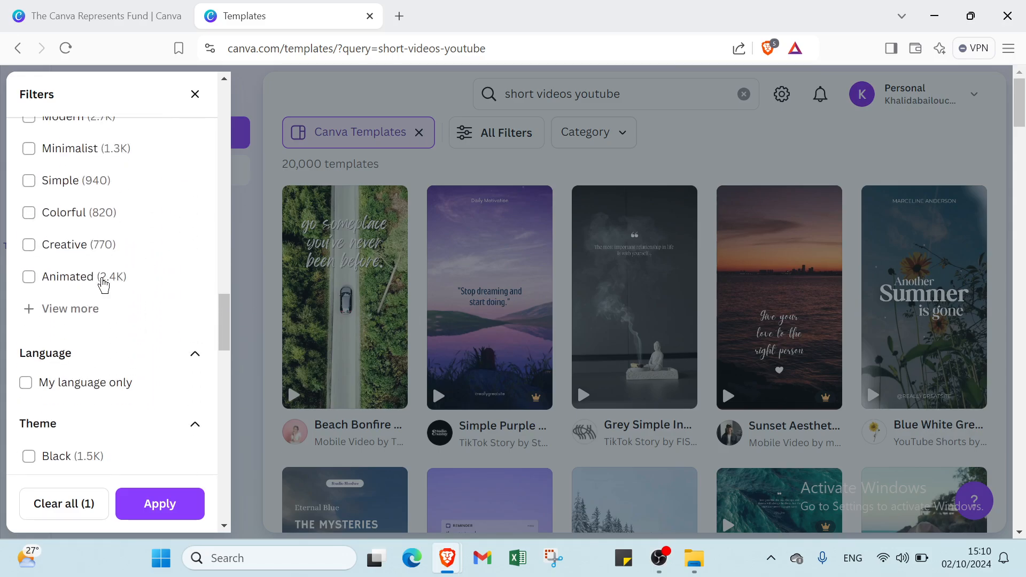
scroll(103, 285, "up", 6)
left_click(58, 335)
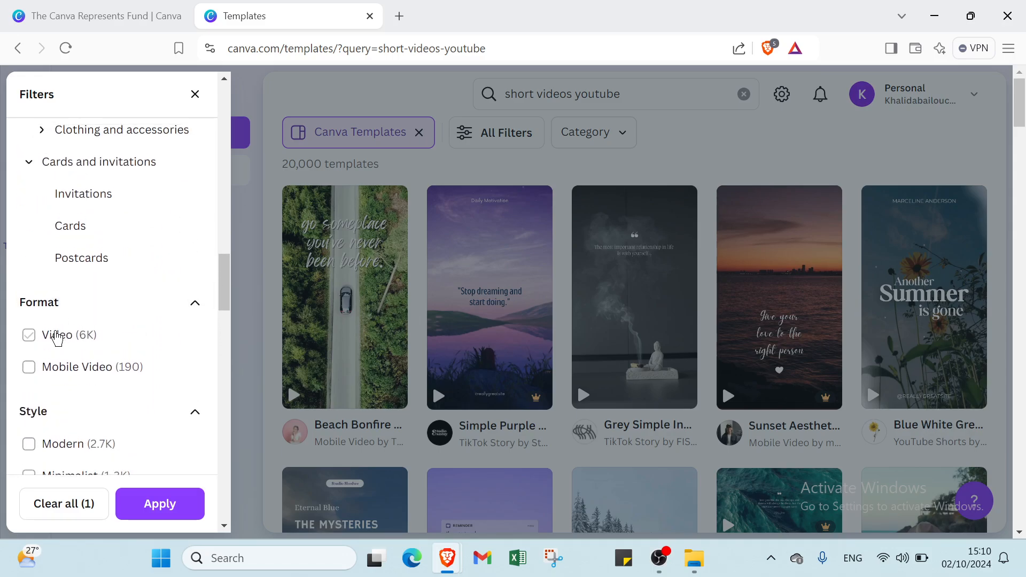
scroll(58, 336, "up", 2)
scroll(58, 336, "down", 2)
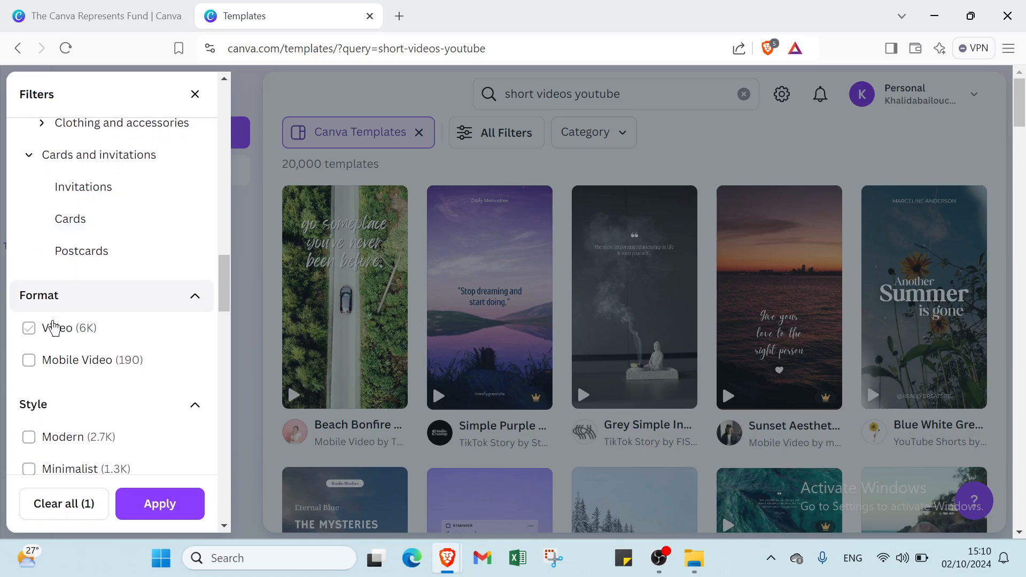
scroll(54, 328, "down", 7)
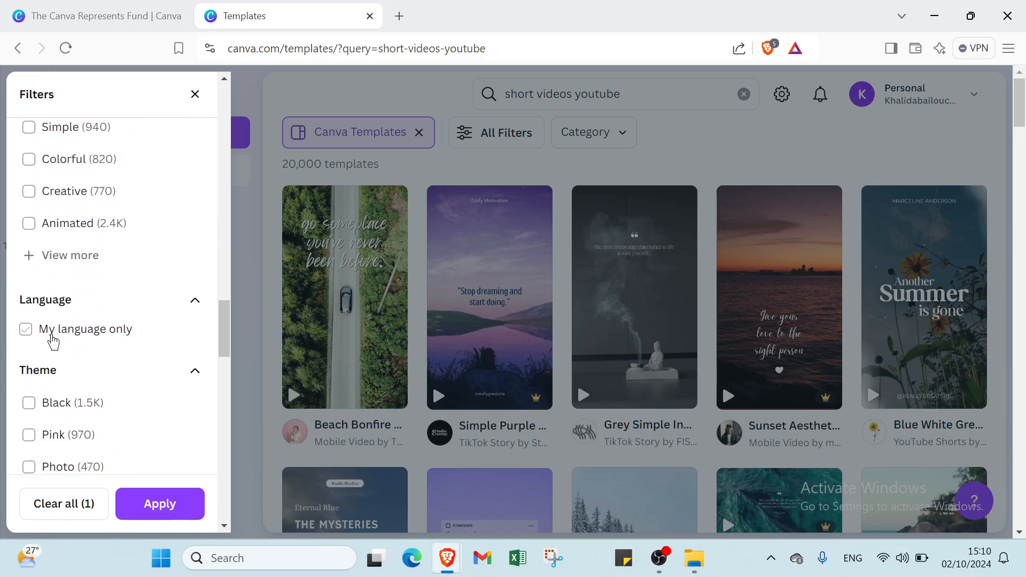
scroll(54, 341, "down", 2)
scroll(47, 296, "down", 6)
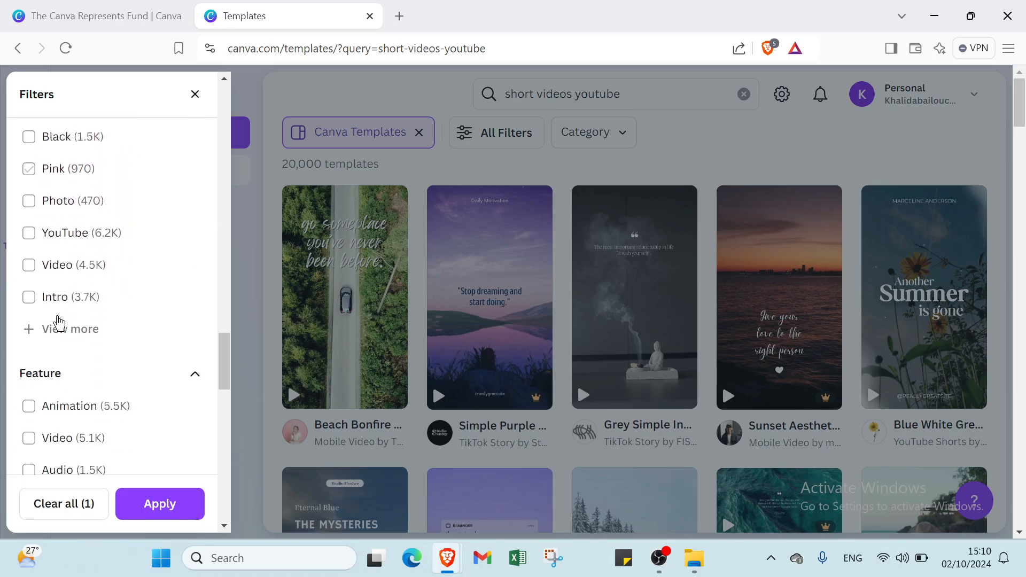
scroll(32, 365, "down", 9)
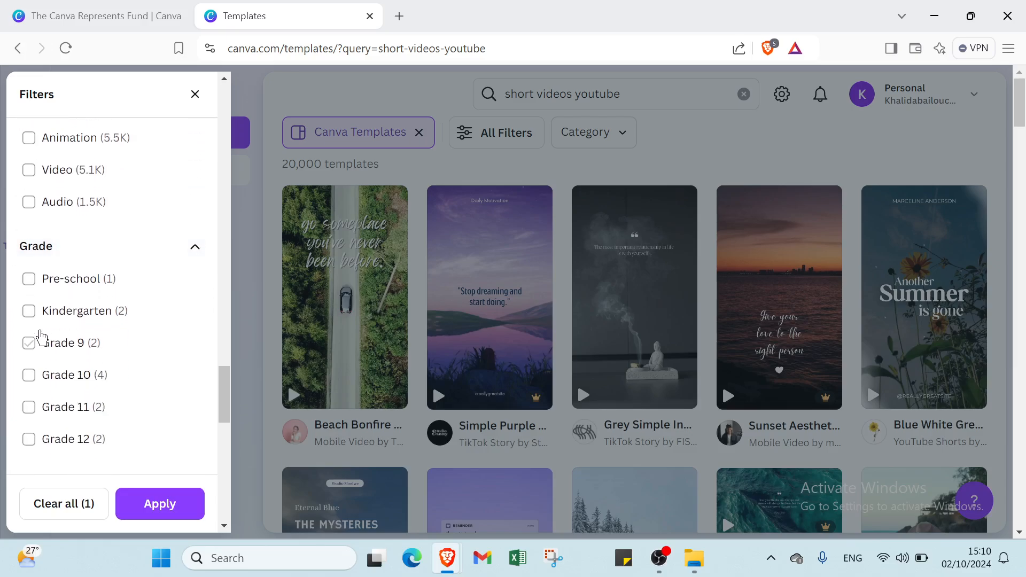
Step: Restrict the template price to Free and apply the filters
scroll(41, 316, "down", 7)
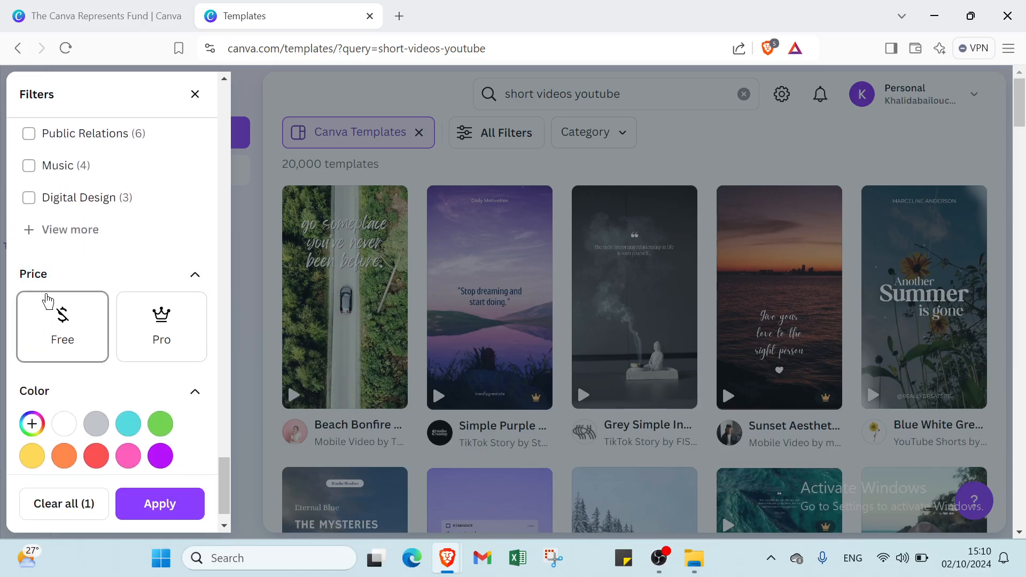
left_click(63, 336)
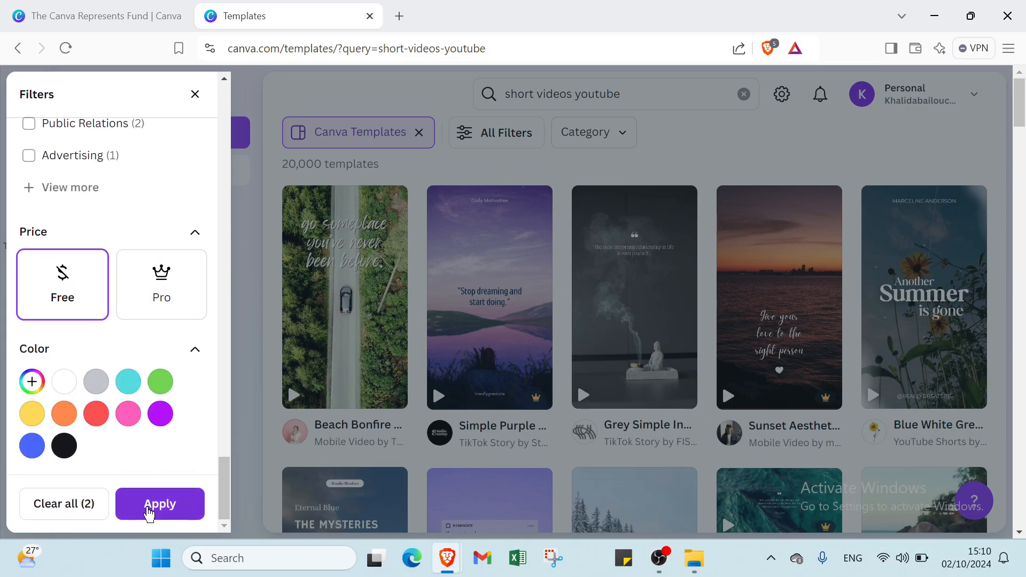
left_click(147, 512)
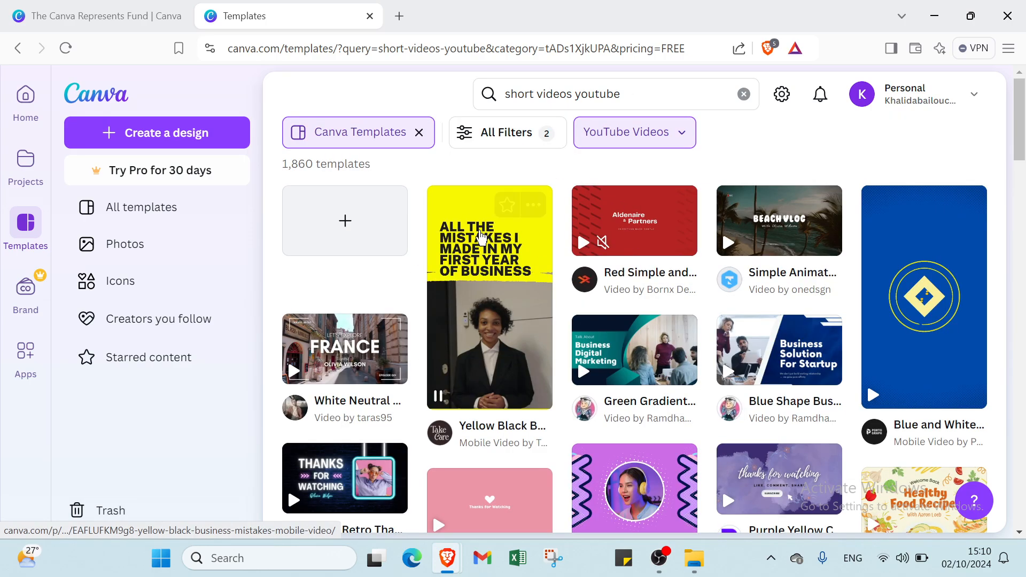
Step: Open the Yellow Black Business Mistakes Mobile Video template for customizing in the editor
mouse_move(503, 275)
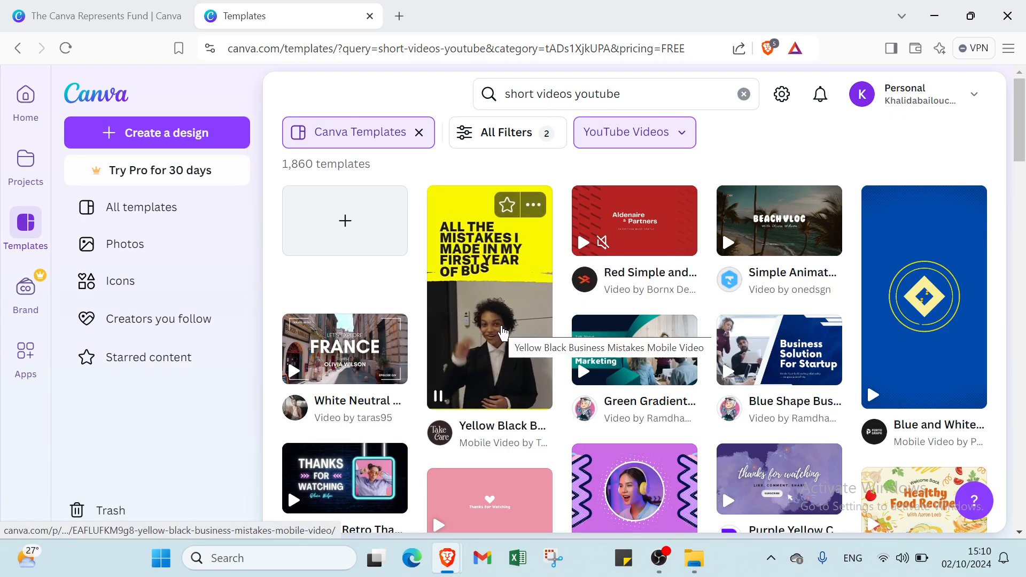
left_click(505, 333)
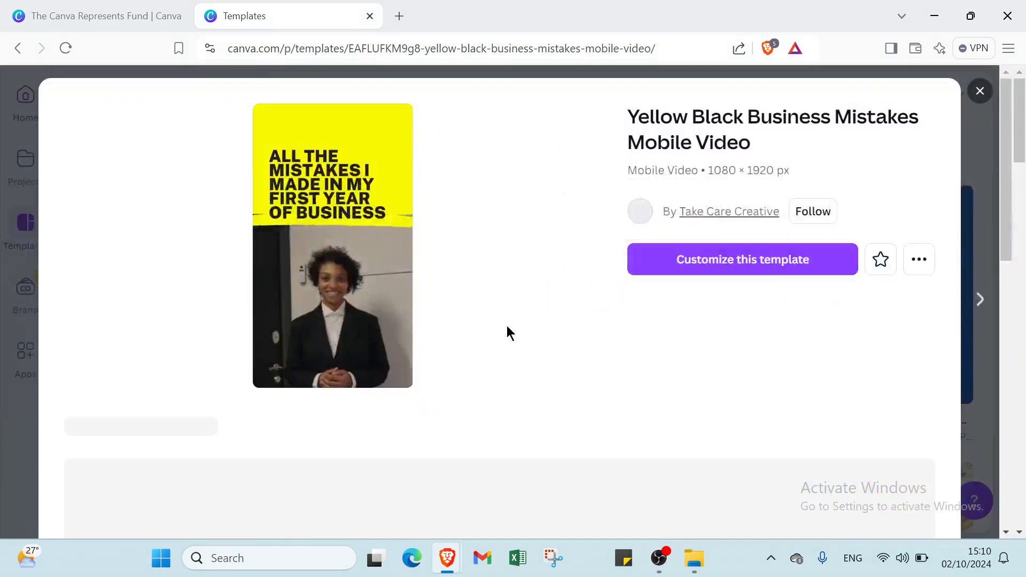
left_click(671, 271)
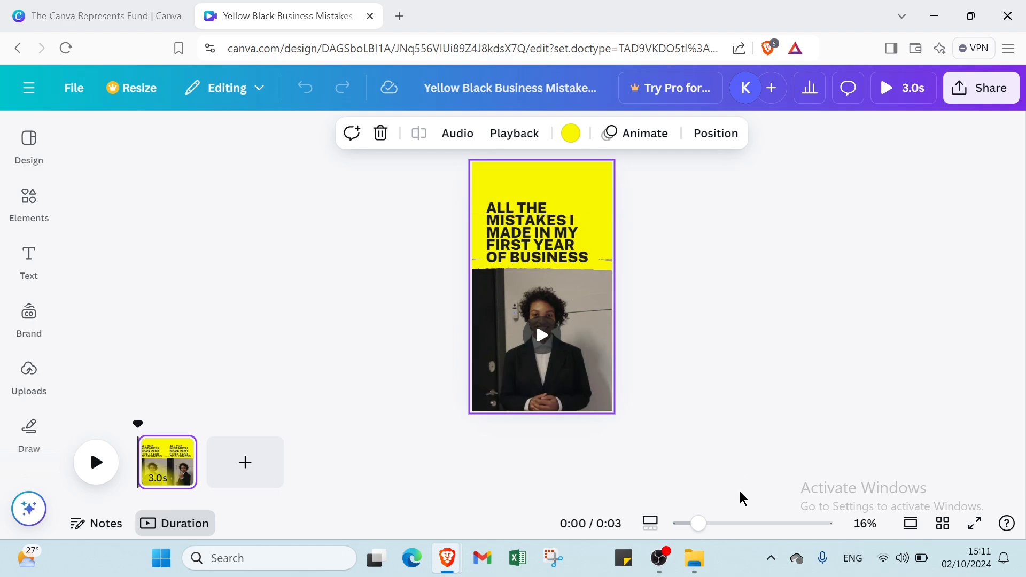
Step: Delete the "All the mistakes I made in my first year of business" heading from the page
mouse_move(699, 523)
left_mouse_down()
mouse_move(715, 527)
mouse_move(702, 527)
left_mouse_up()
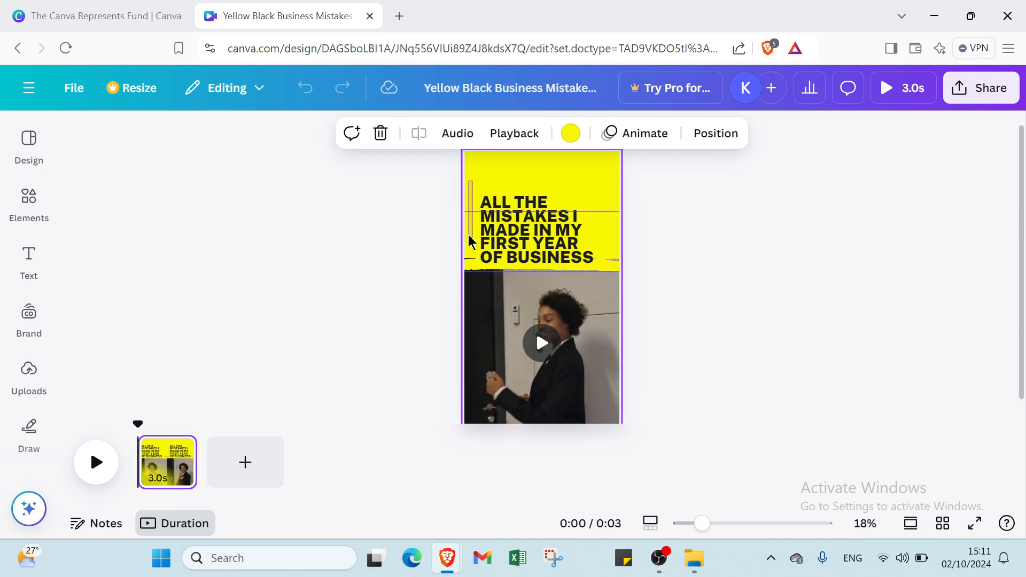
left_click(493, 215)
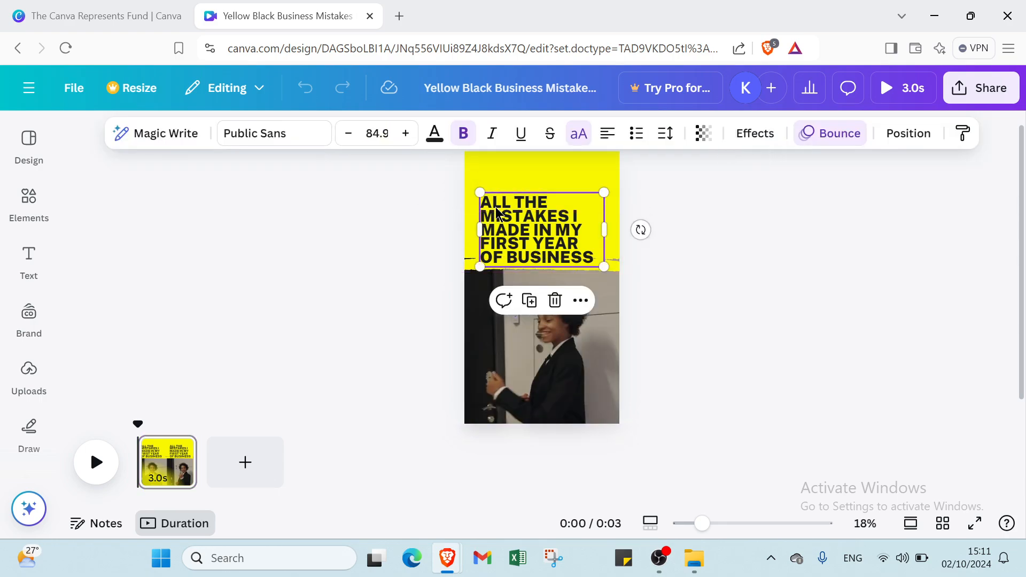
key("Delete")
Step: Recolor the yellow page background and the yellow brush stroke above the video to white
left_click(497, 190)
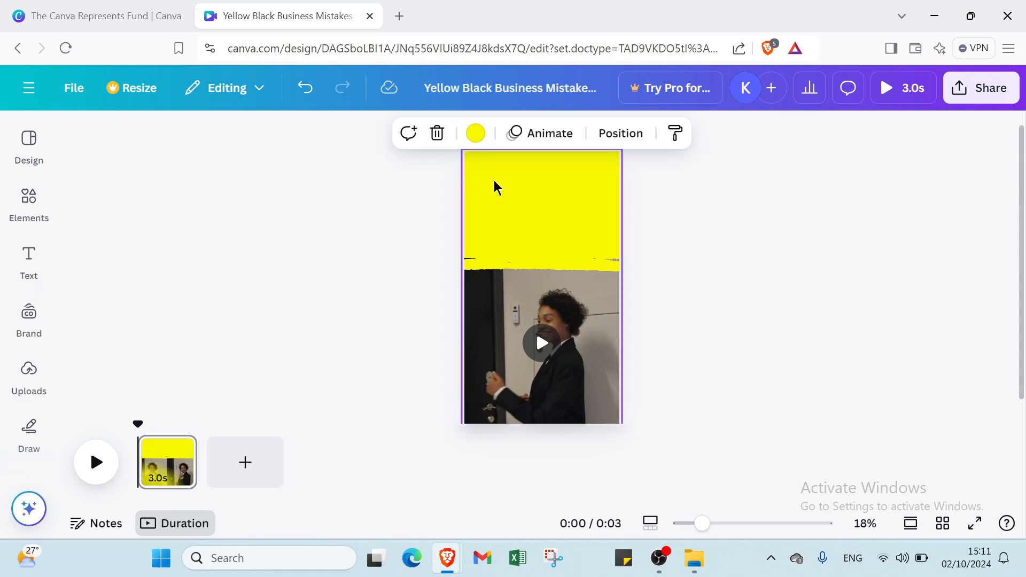
left_click(476, 134)
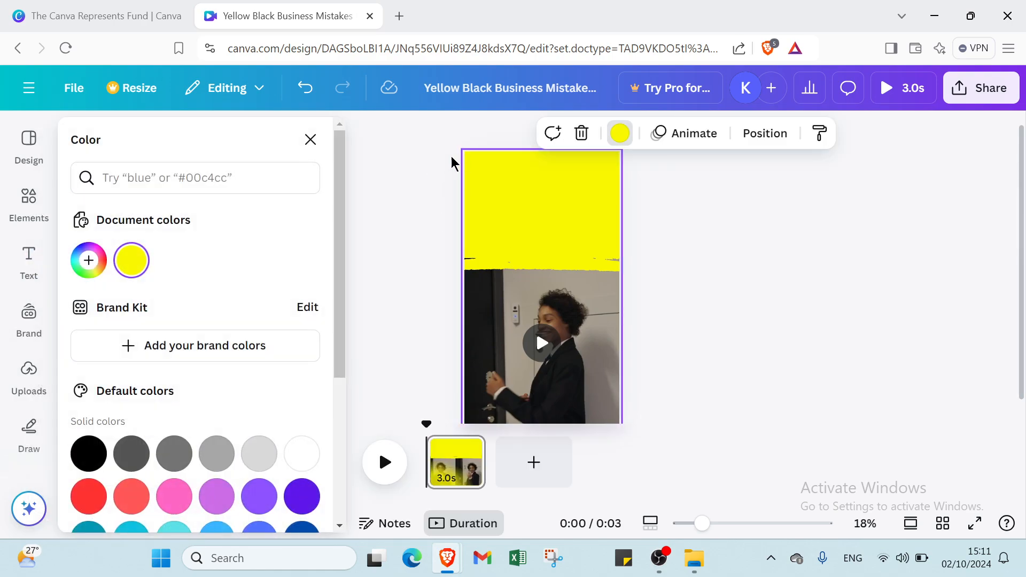
left_click(294, 455)
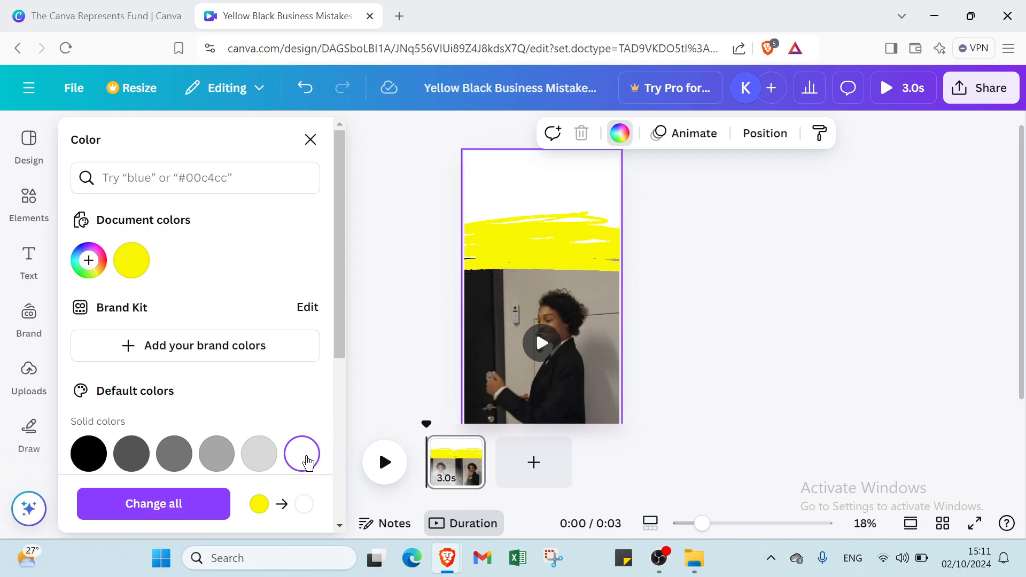
left_click(526, 229)
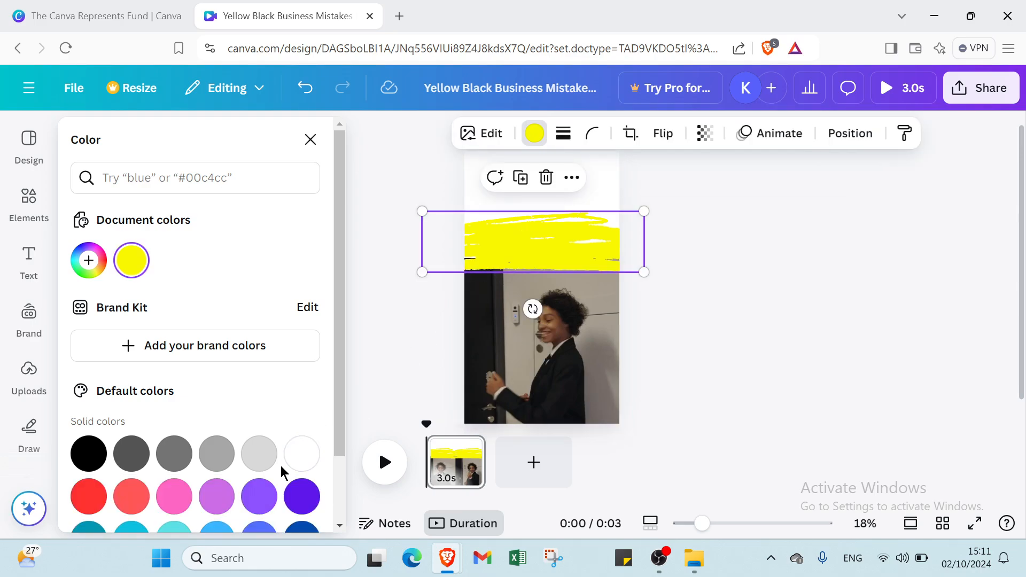
left_click(302, 457)
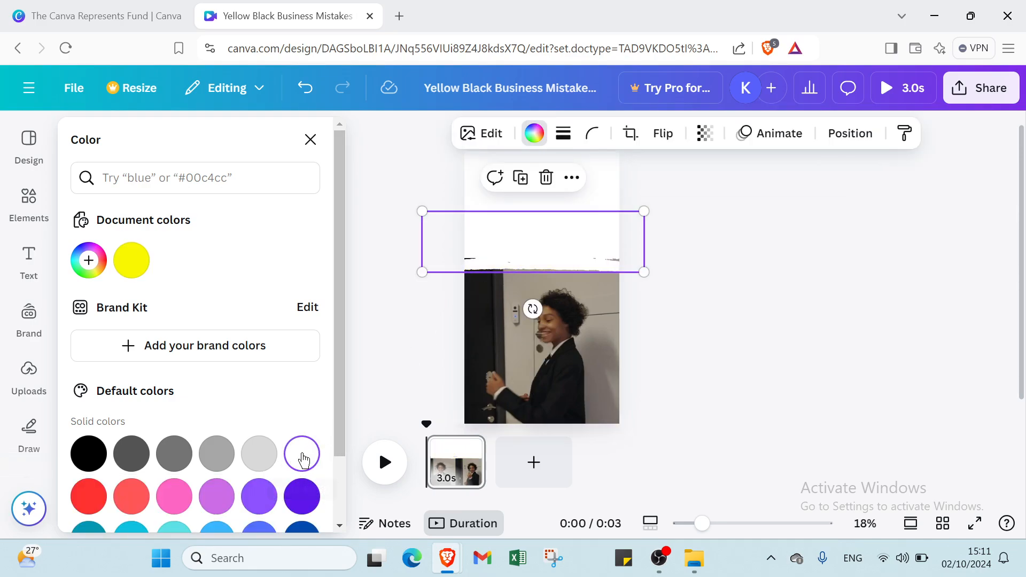
Step: Move the white brush stroke up slightly so its ragged lower edge no longer overlaps the video
left_click_drag(503, 263, 504, 262)
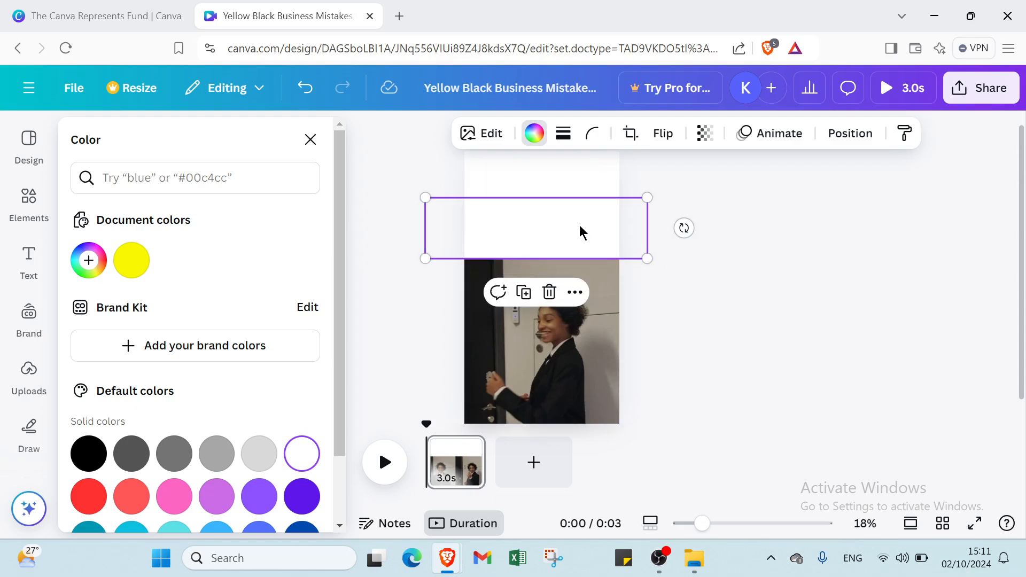
left_click(740, 213)
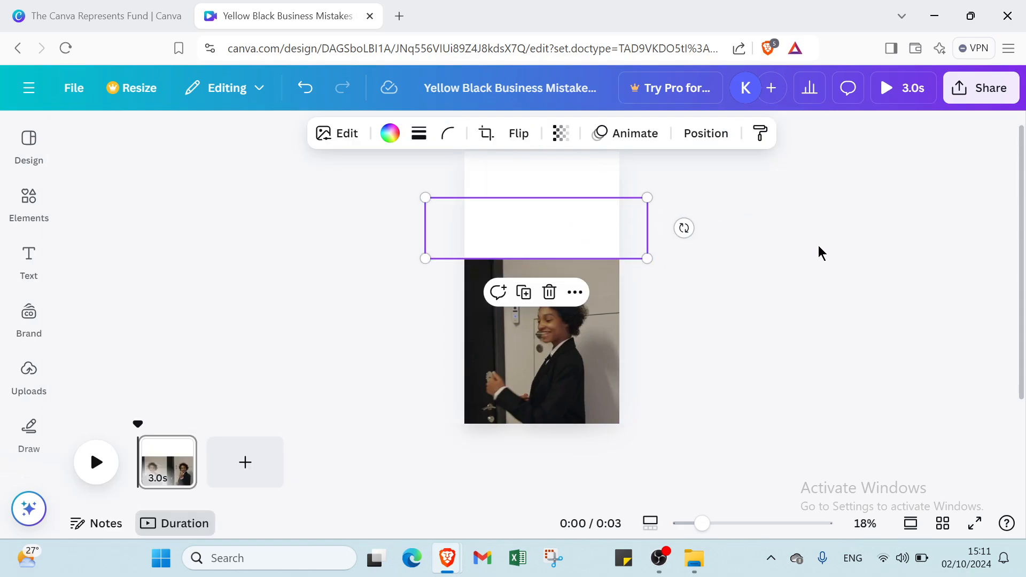
left_click(795, 254)
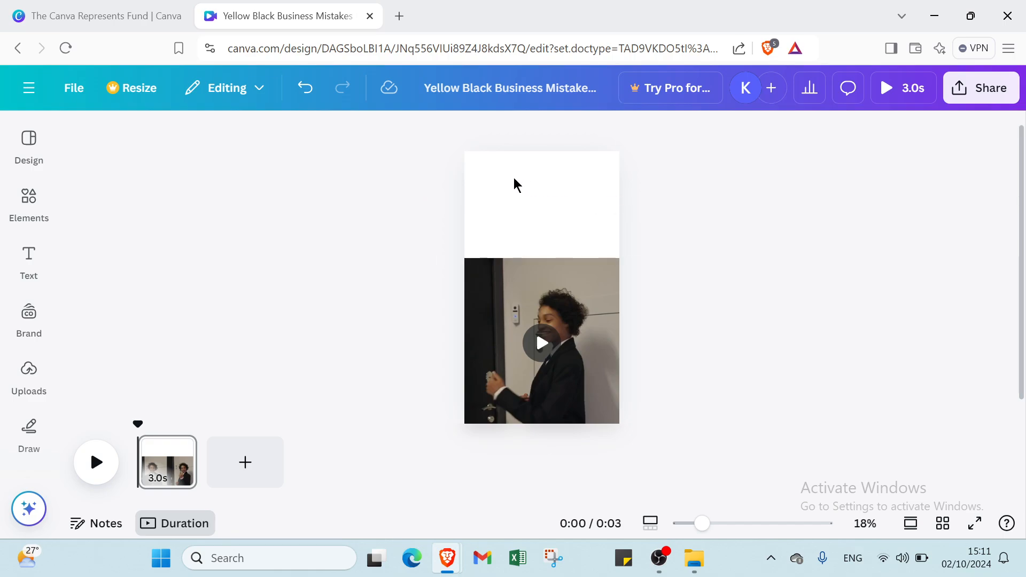
Step: Extend the video's upper edge slightly upward into the white area
left_click(508, 256)
left_click_drag(508, 256, 513, 245)
left_click(452, 275)
left_click(487, 266)
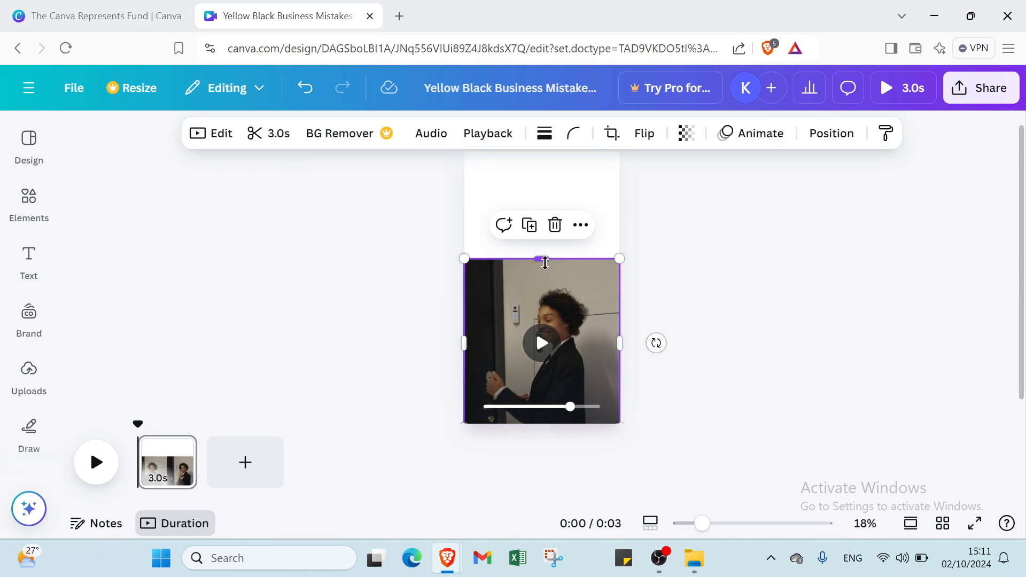
mouse_move(541, 259)
left_mouse_down()
mouse_move(540, 222)
mouse_move(545, 254)
left_mouse_up()
left_click(652, 233)
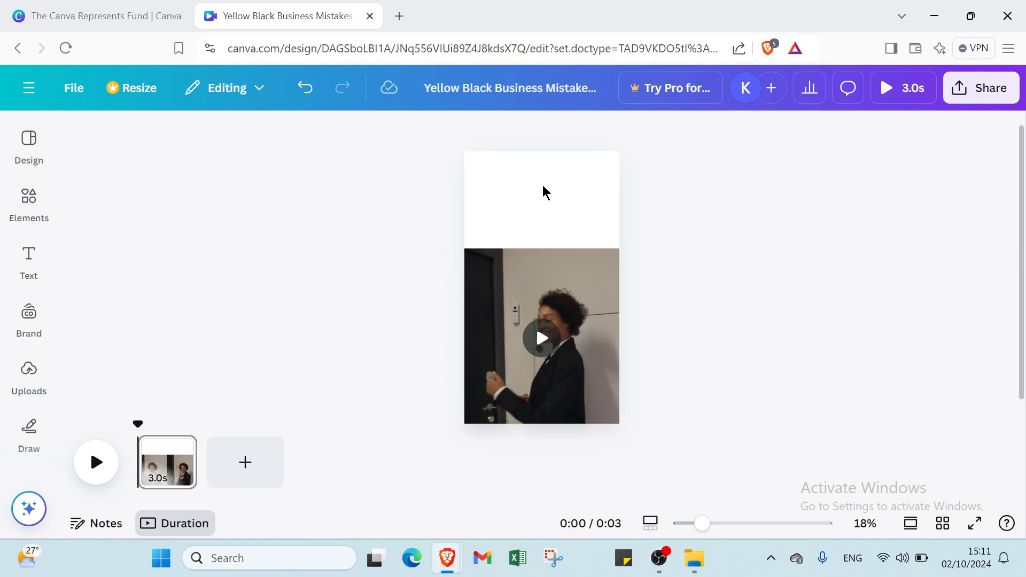
Step: Add a text box with the default paragraph text to the page
left_click(508, 178)
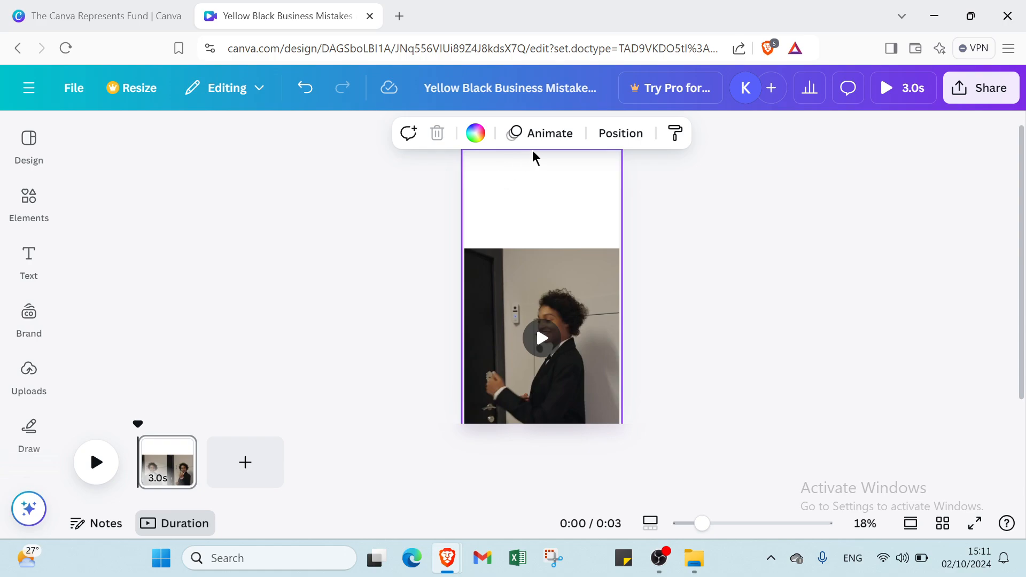
left_click(33, 259)
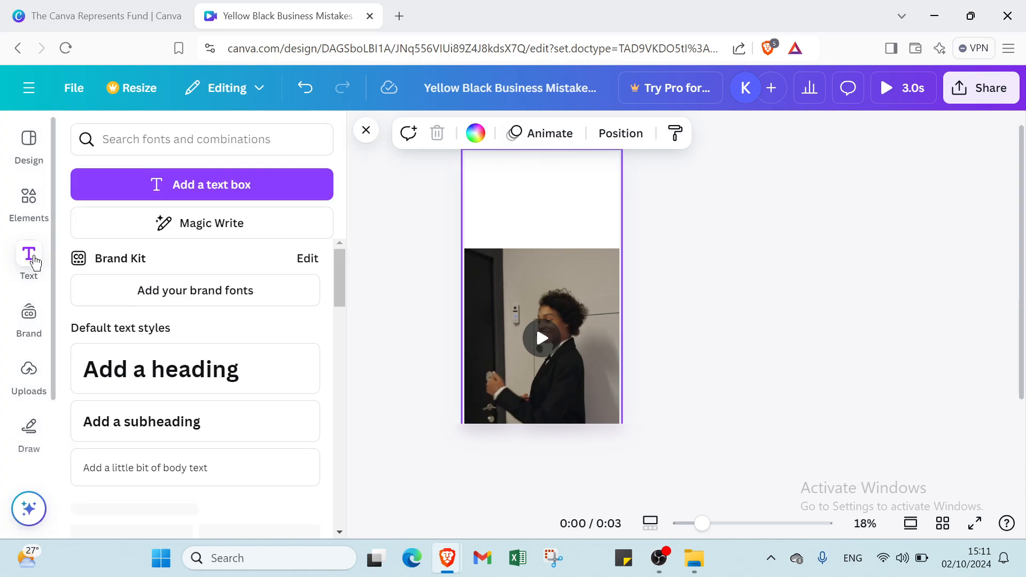
left_click(142, 195)
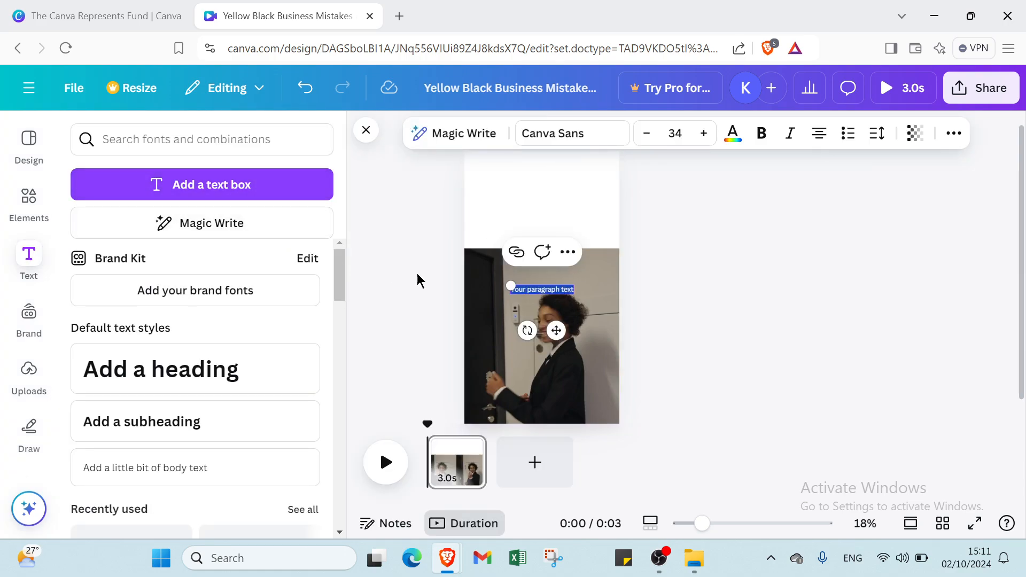
left_click(542, 291)
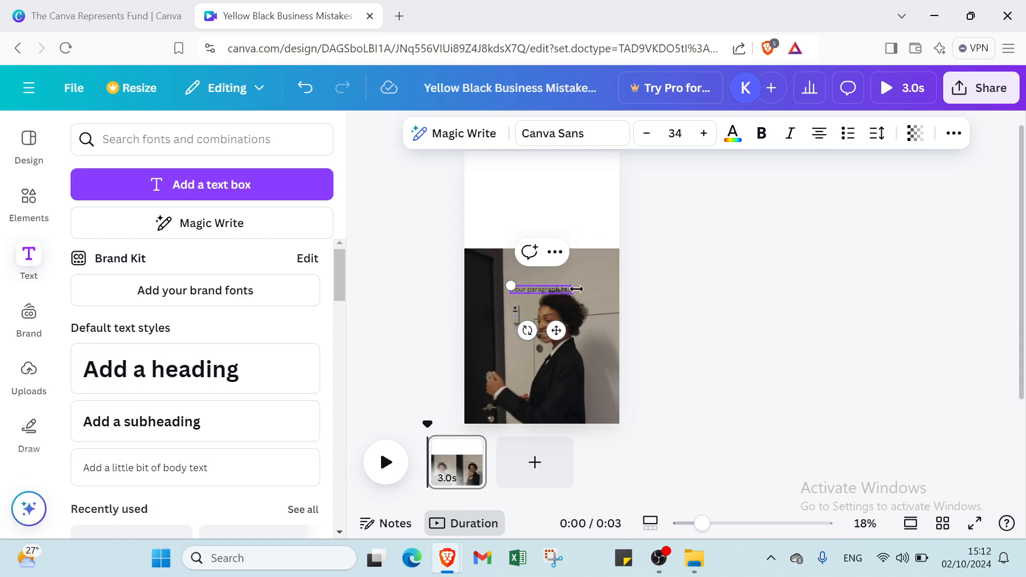
Step: Move the video up to the page's upper edge and move the white brush stroke off the page
left_click(565, 302)
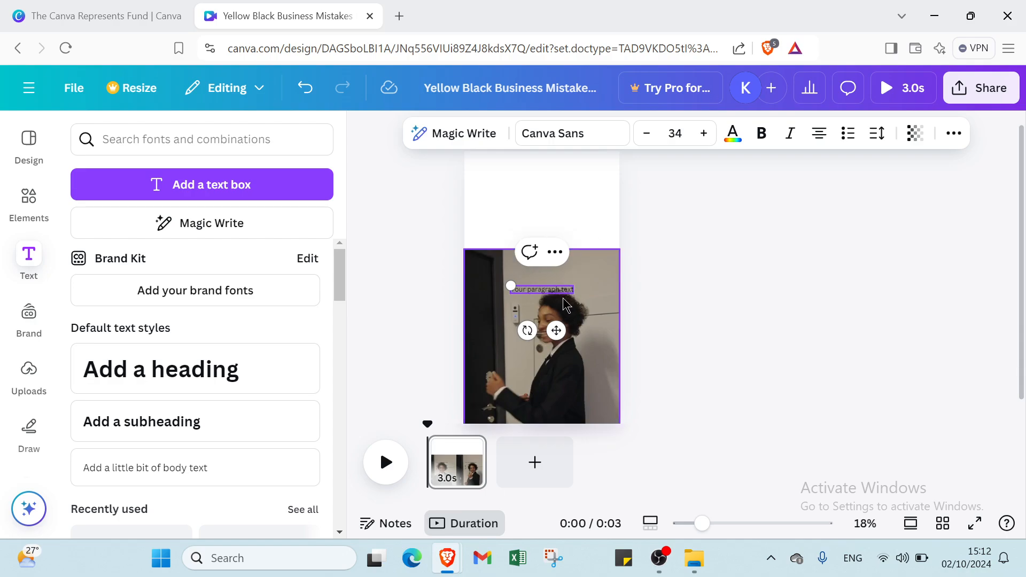
left_click_drag(566, 302, 565, 196)
left_click(692, 231)
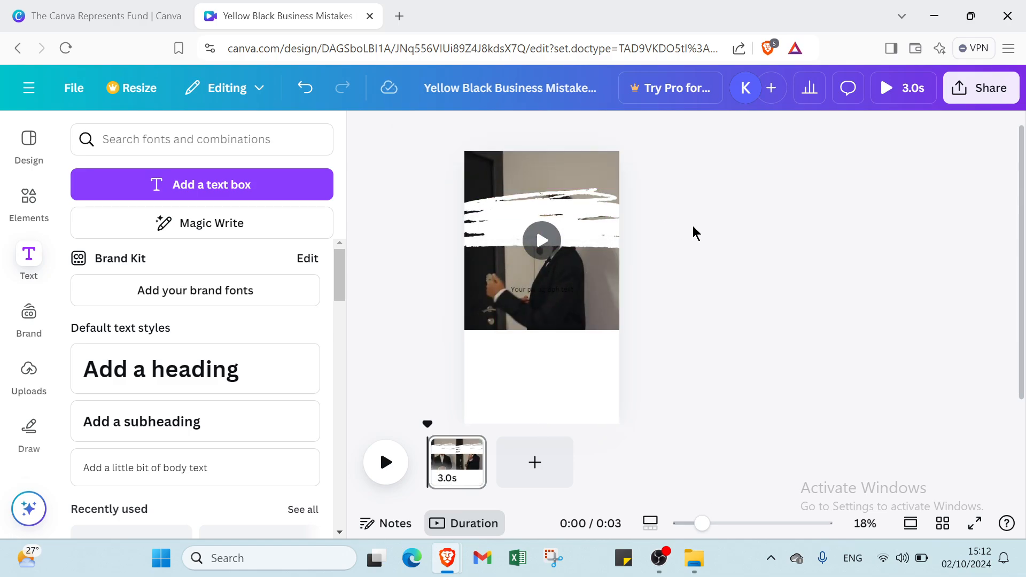
mouse_move(577, 247)
left_mouse_down()
mouse_move(580, 331)
mouse_move(558, 389)
mouse_move(565, 431)
mouse_move(772, 447)
mouse_move(834, 369)
left_mouse_up()
left_click(732, 236)
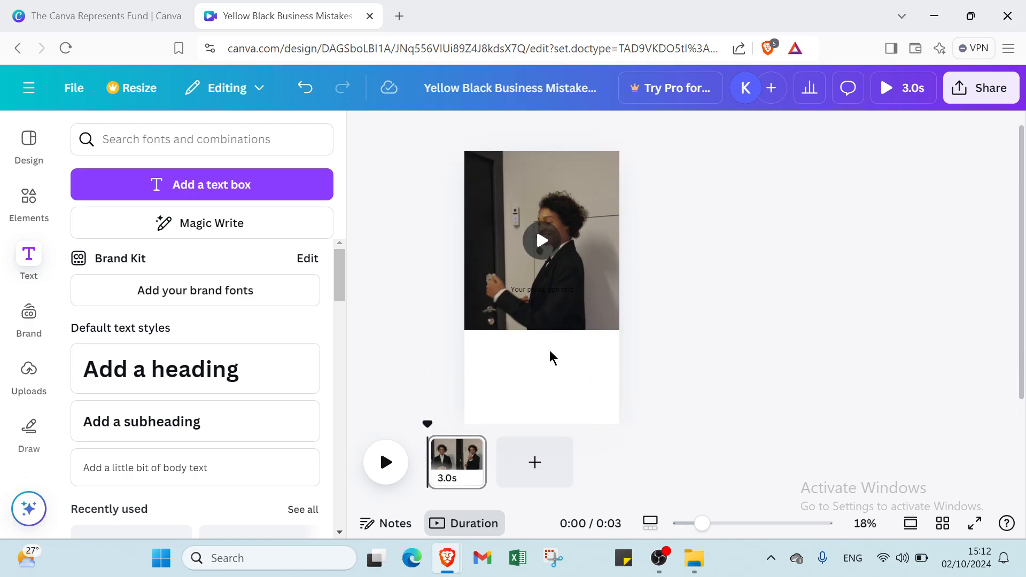
Step: Extend the video's lower edge down to the bottom of the page so the clip fills the whole frame
mouse_move(551, 332)
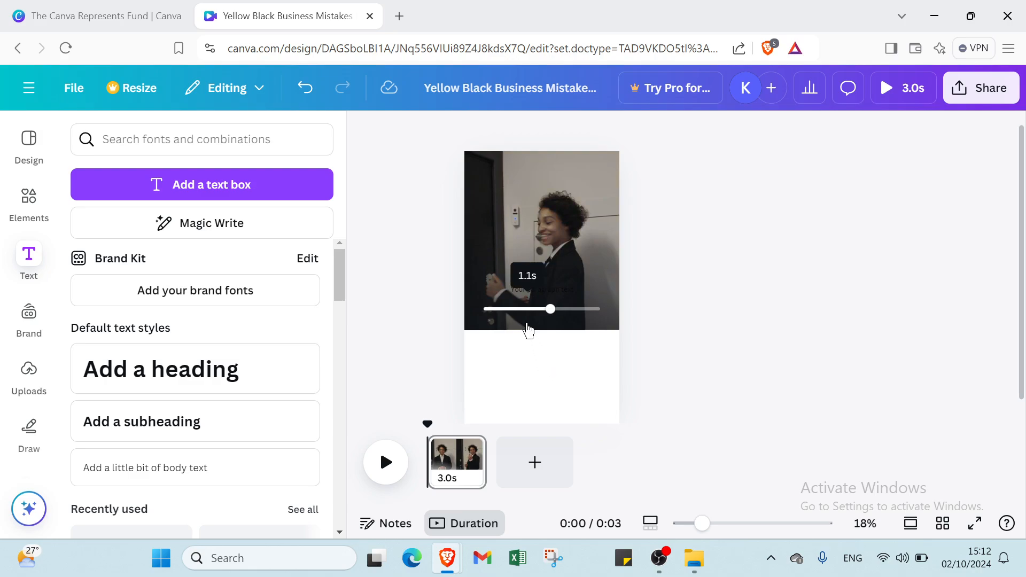
left_click(536, 246)
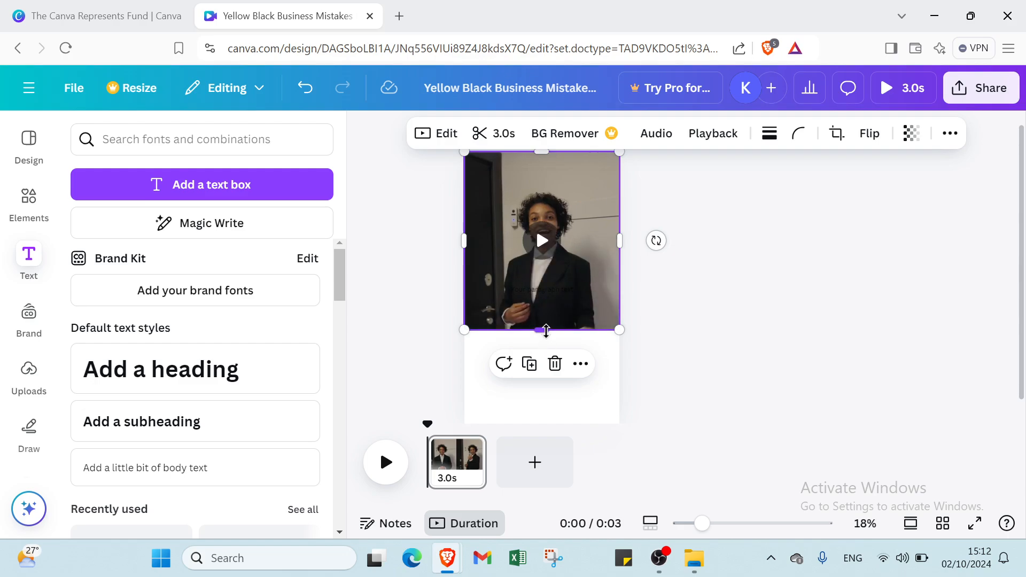
left_click_drag(543, 329, 649, 374)
left_click(649, 375)
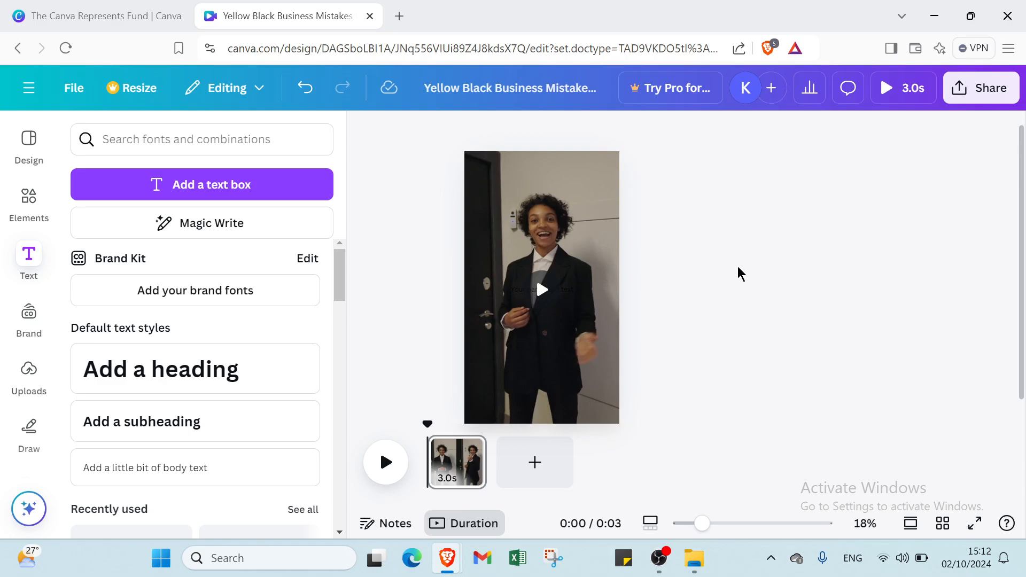
Step: Post the comment "the best video that you will see" on the video
left_click(537, 169)
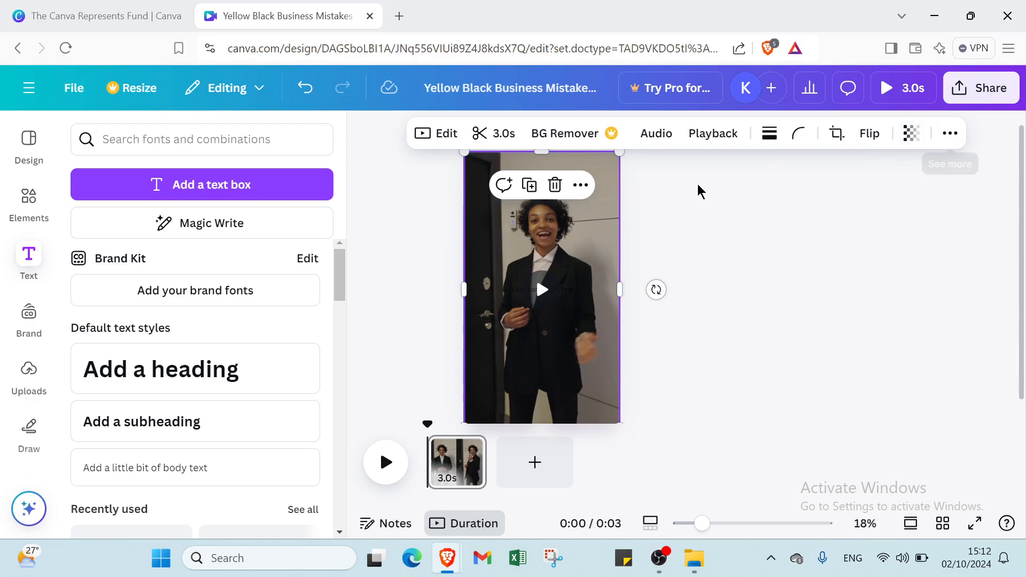
left_click(707, 242)
left_click(500, 194)
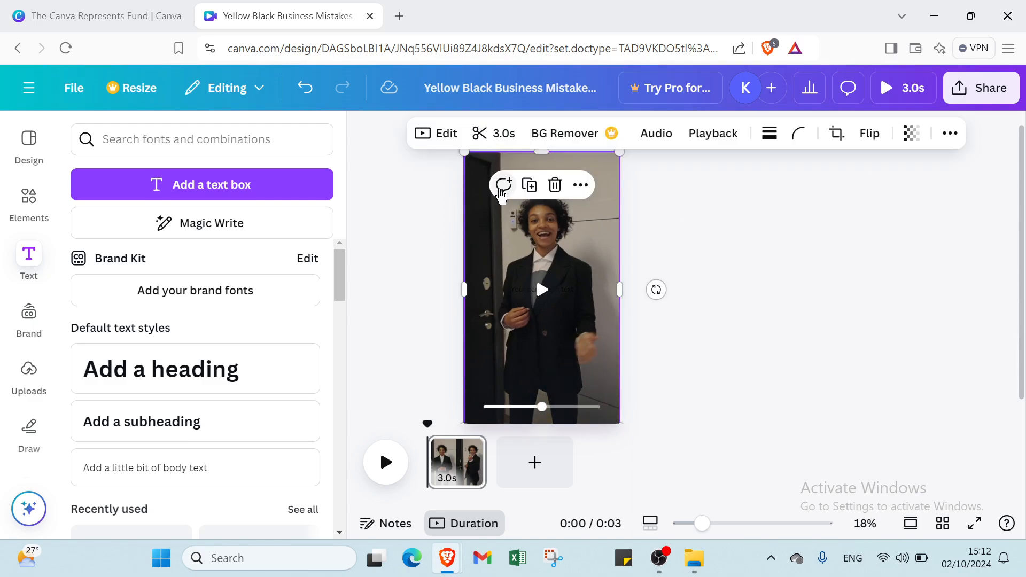
left_click(501, 187)
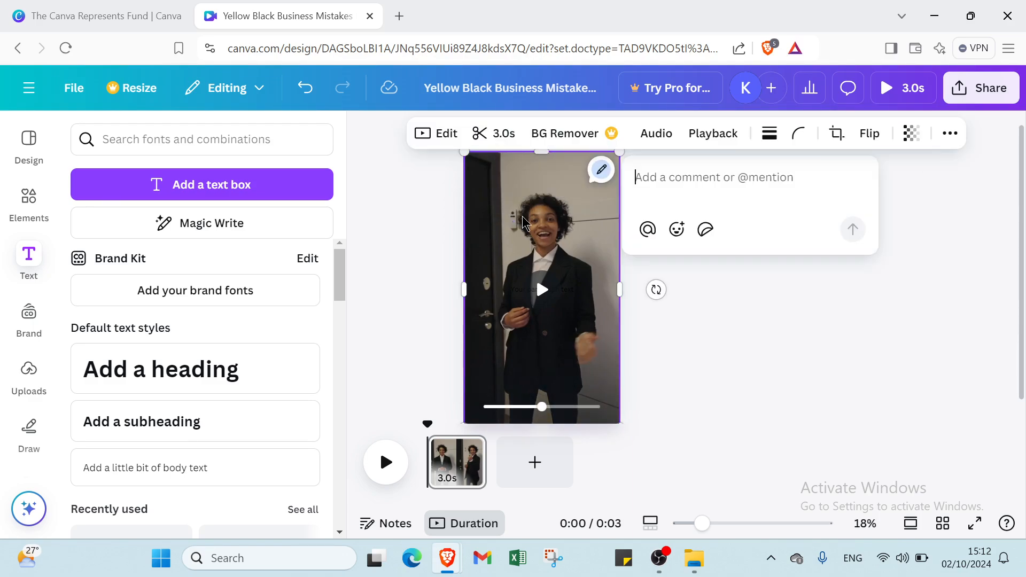
left_click(680, 182)
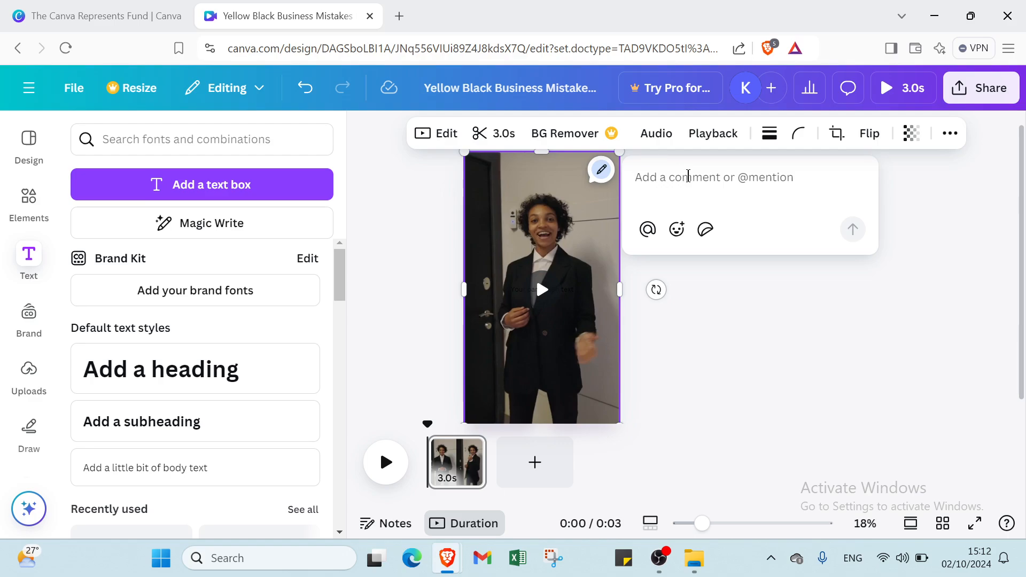
type("the")
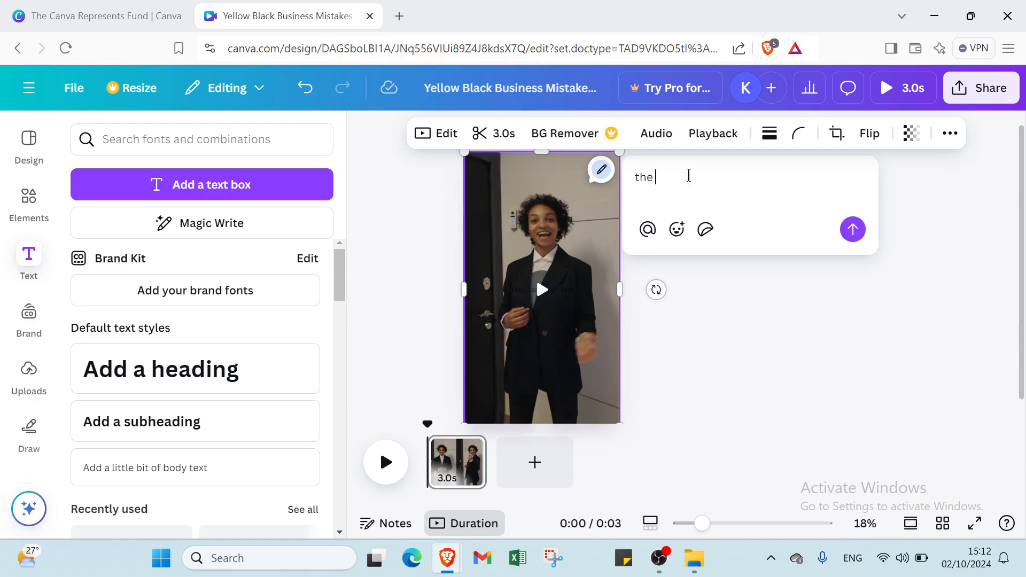
type(" bes")
type("t video that you will see")
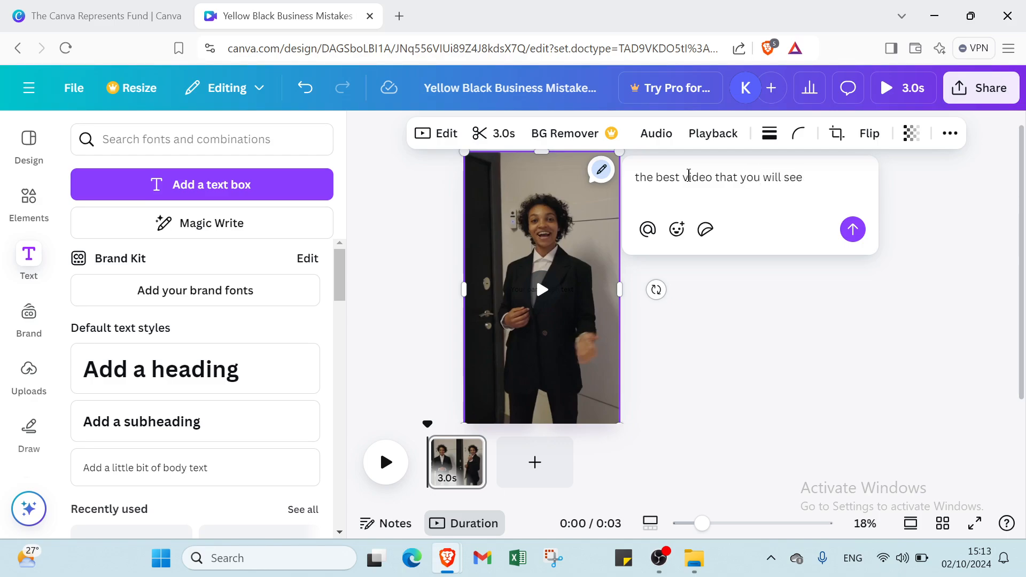
left_click(853, 229)
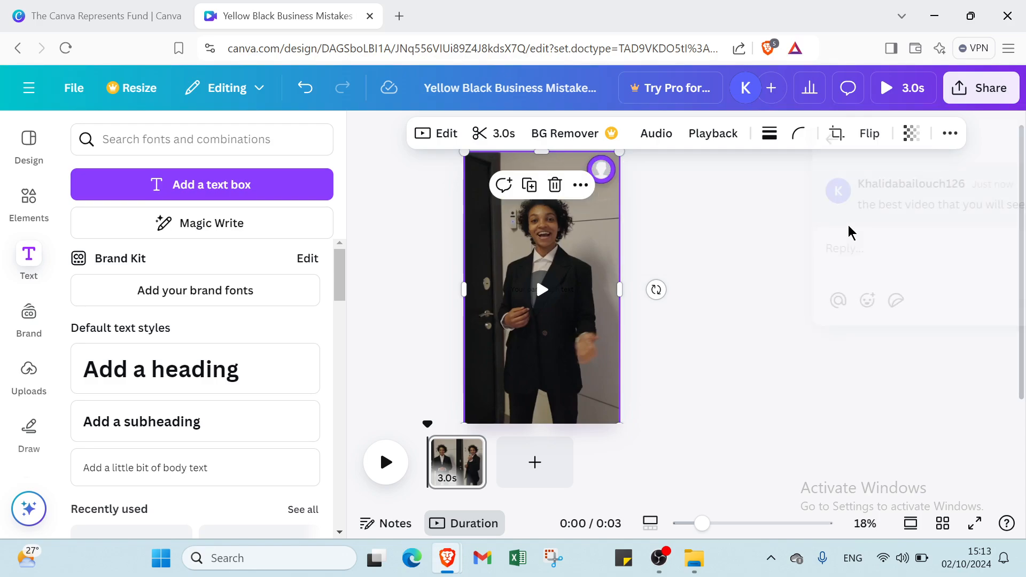
Step: Open the comment thread attached to the video to check it, and deselect the video
left_click(690, 212)
left_click(601, 180)
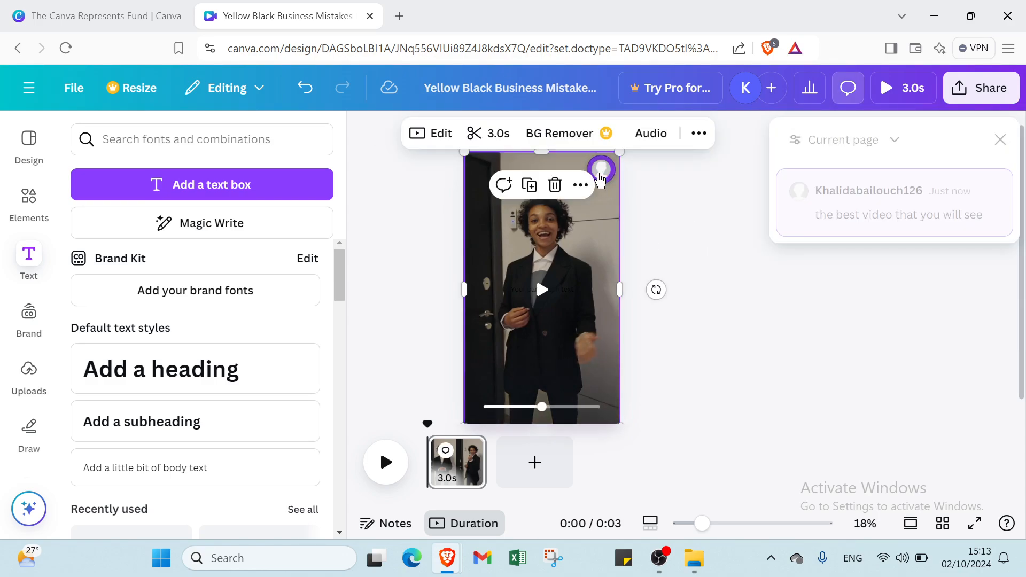
left_click(692, 201)
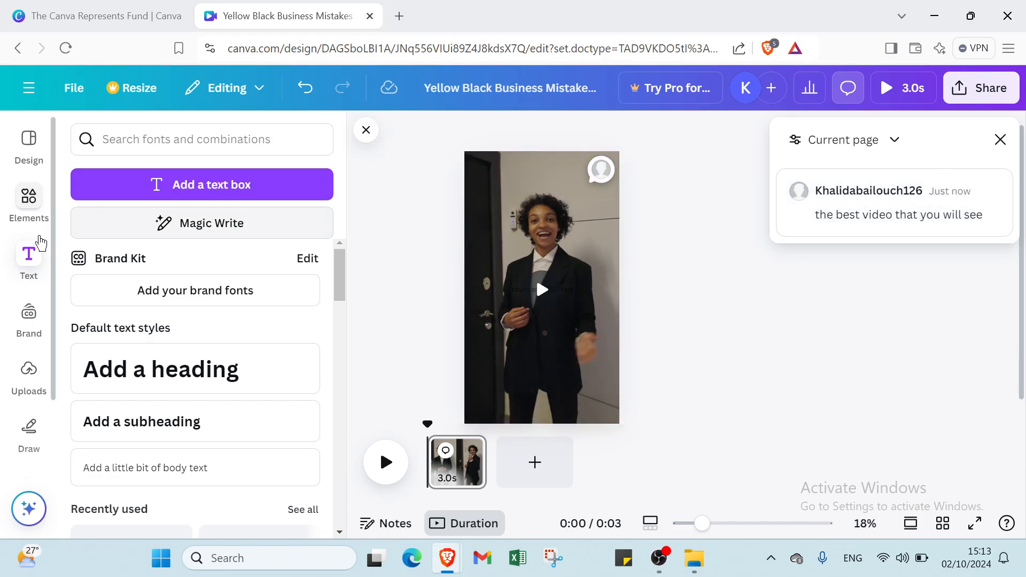
Step: Add a text box in the default heading style over the video
left_click(157, 182)
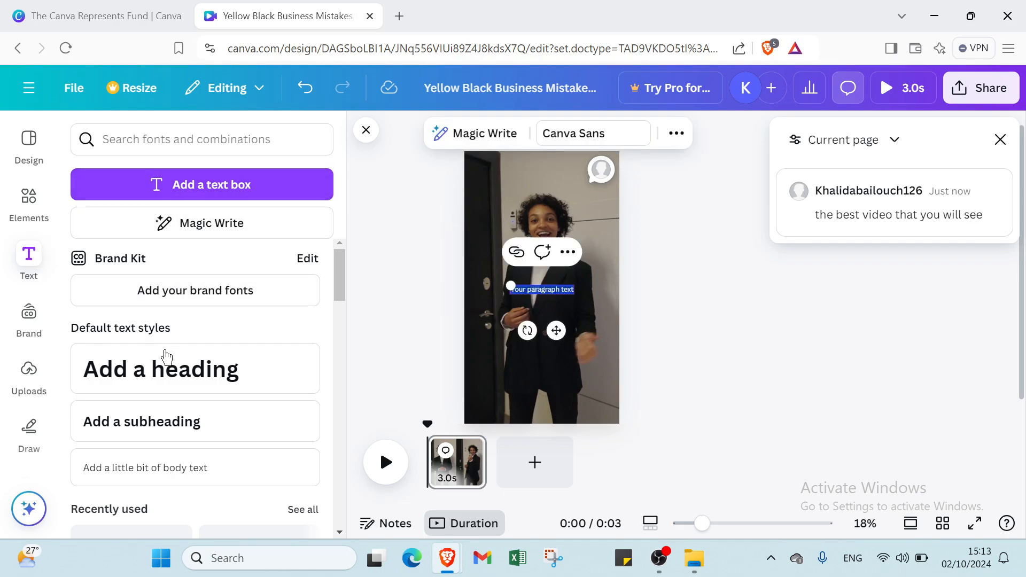
left_click(165, 368)
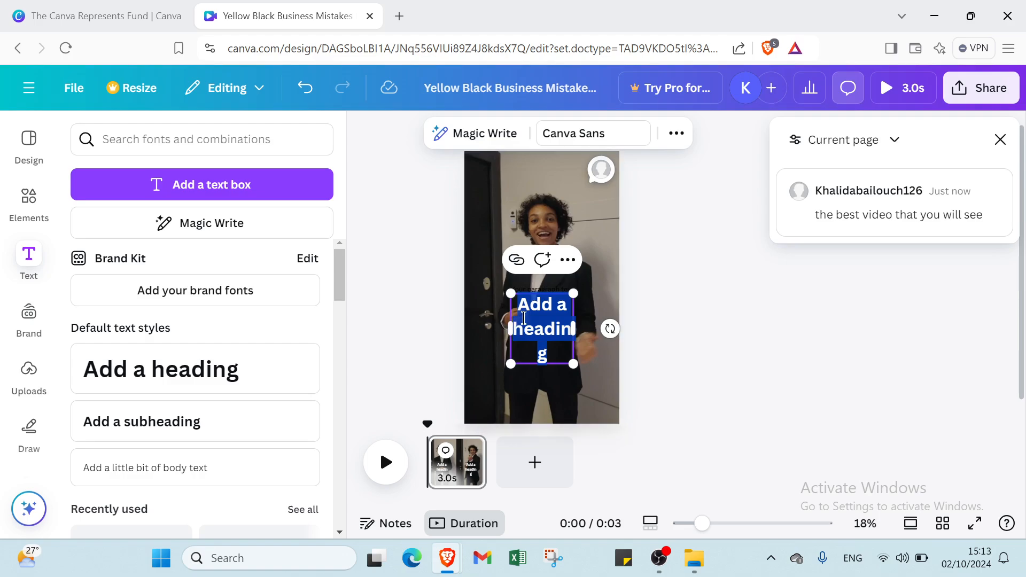
Step: Try to replace the heading's placeholder text with "watching before deleted"
left_click_drag(531, 313, 541, 299)
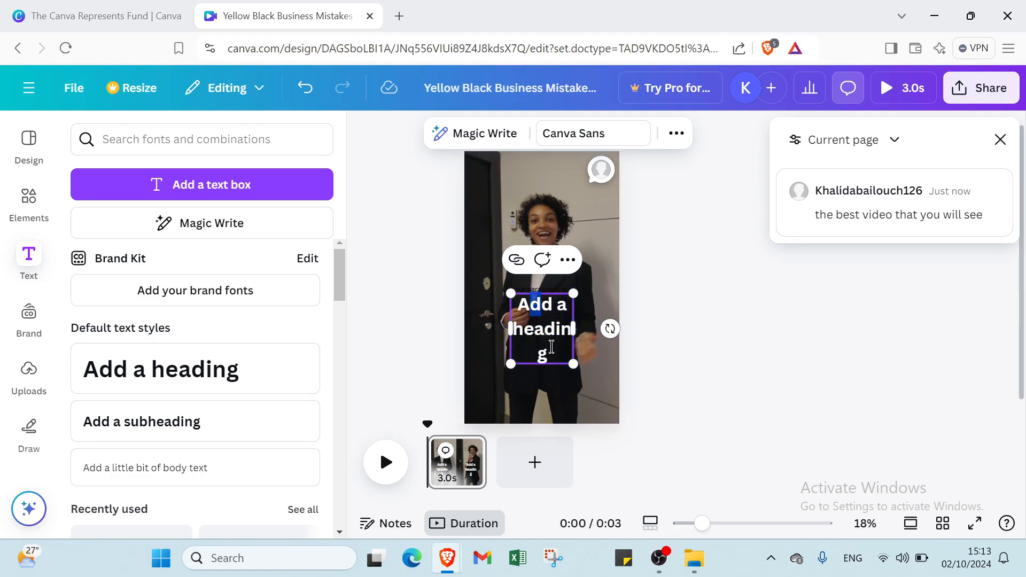
left_click_drag(558, 310, 546, 354)
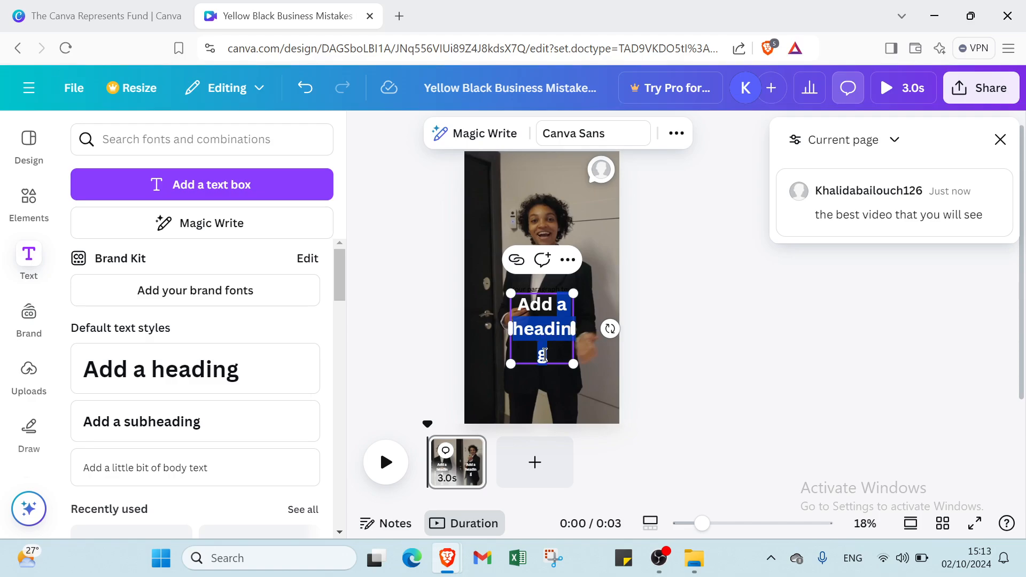
key("BackSpace")
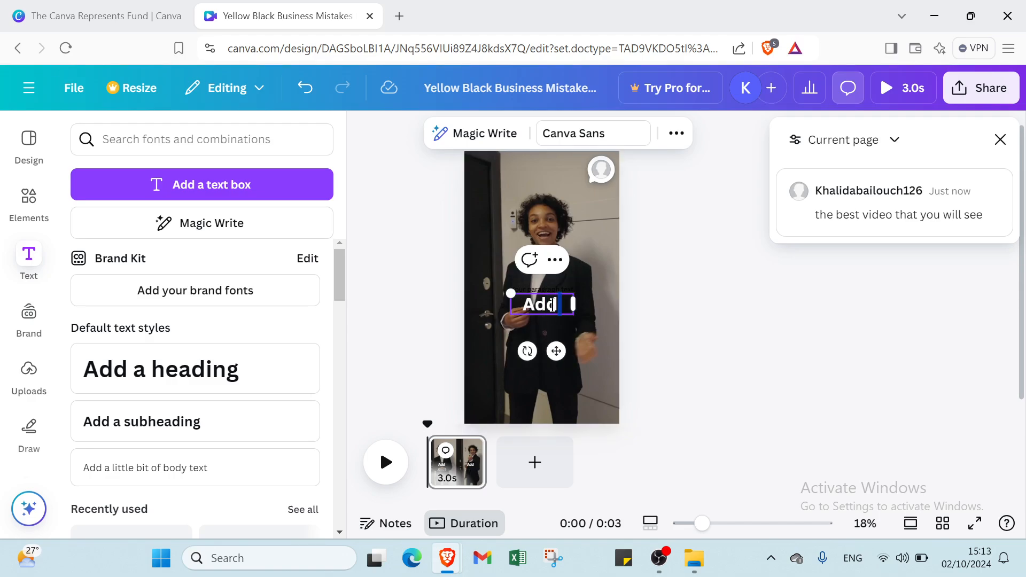
key("BackSpace")
key("BackSpace")
key("BackSpace")
type("wtch")
key("BackSpace")
type("athnic")
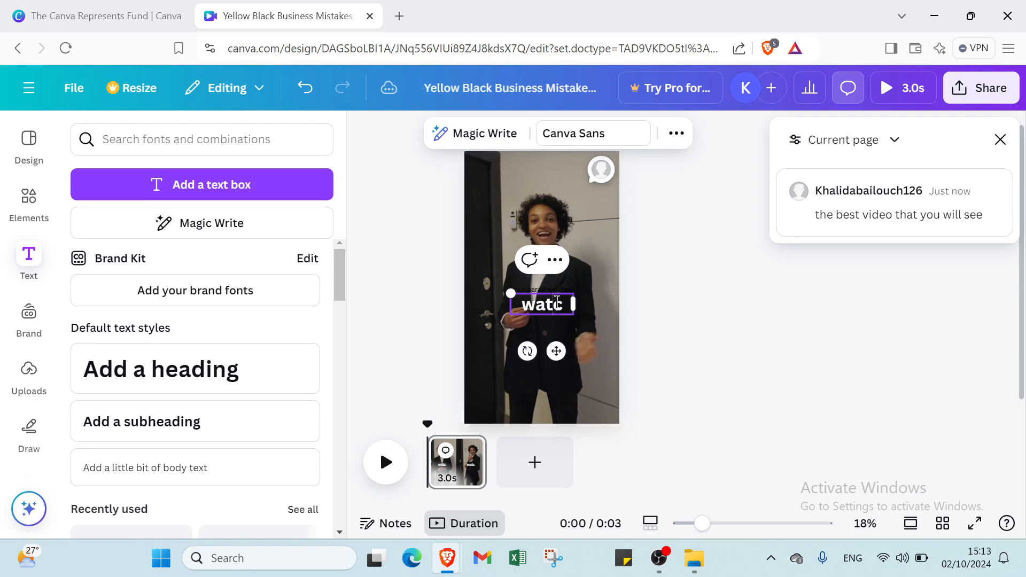
type("g befo")
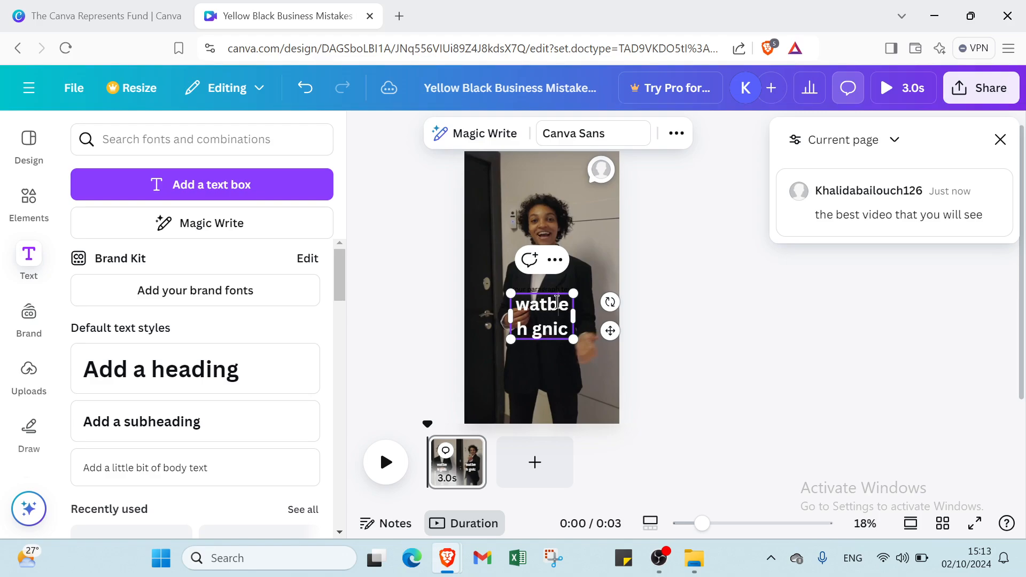
type("re dele")
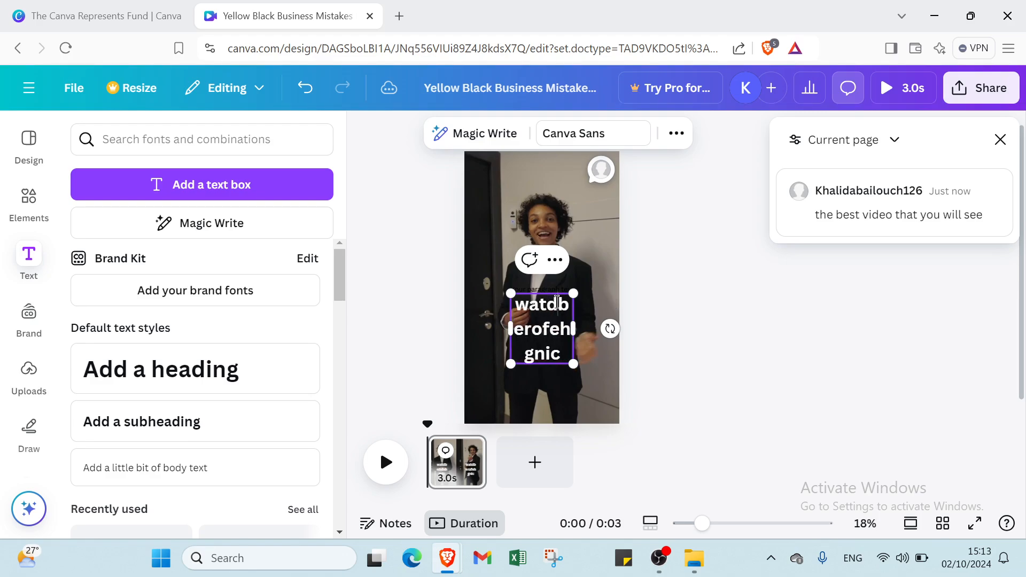
type("ted")
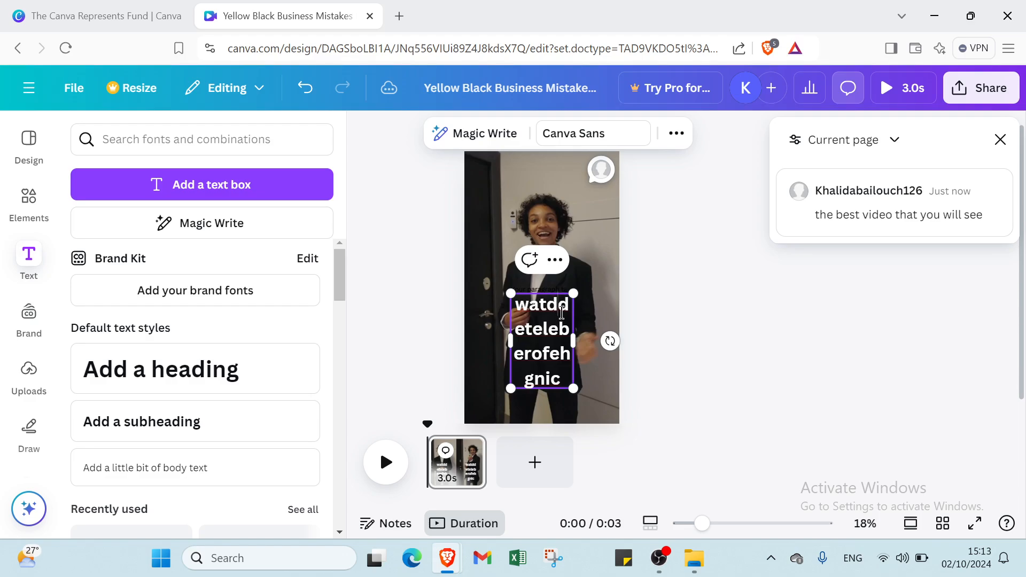
left_click(791, 337)
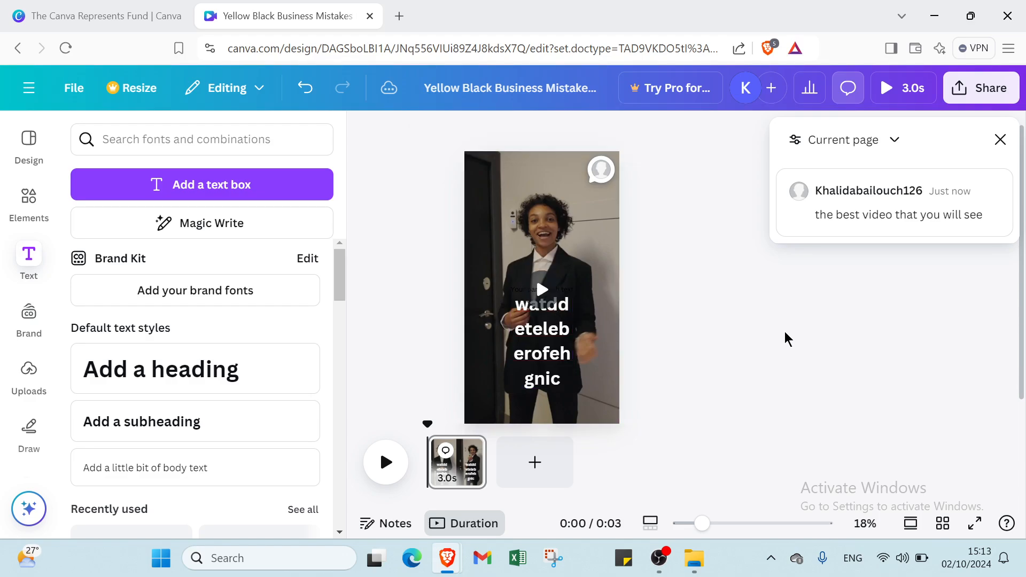
Step: Widen the heading text box to the page's left edge
left_click(551, 323)
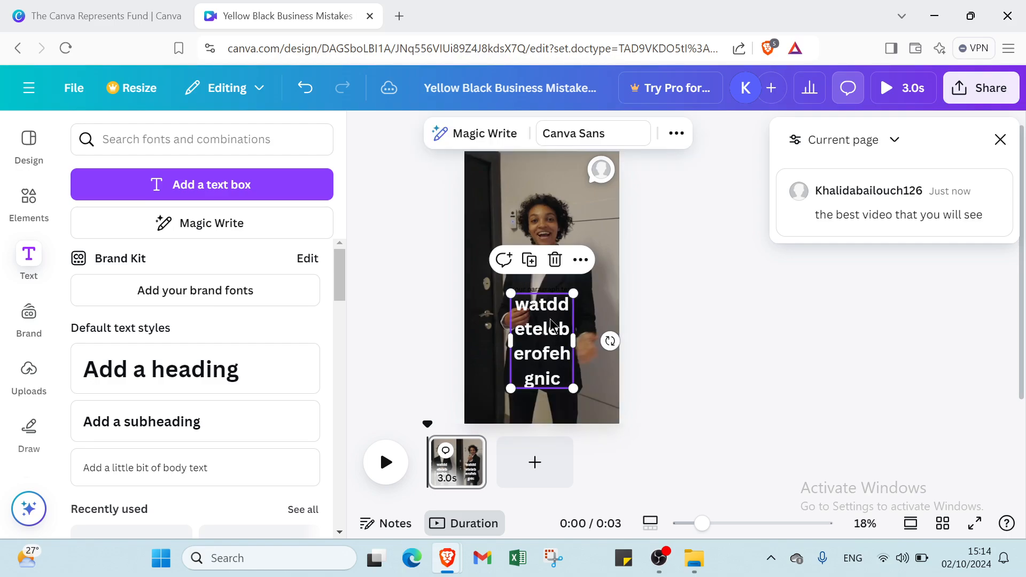
left_click(543, 324)
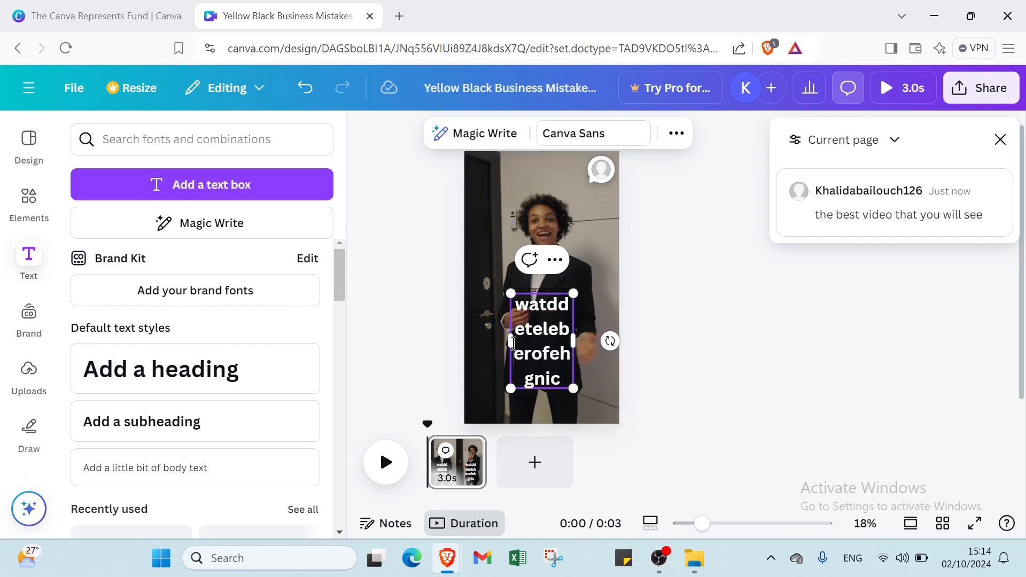
left_click_drag(511, 341, 464, 357)
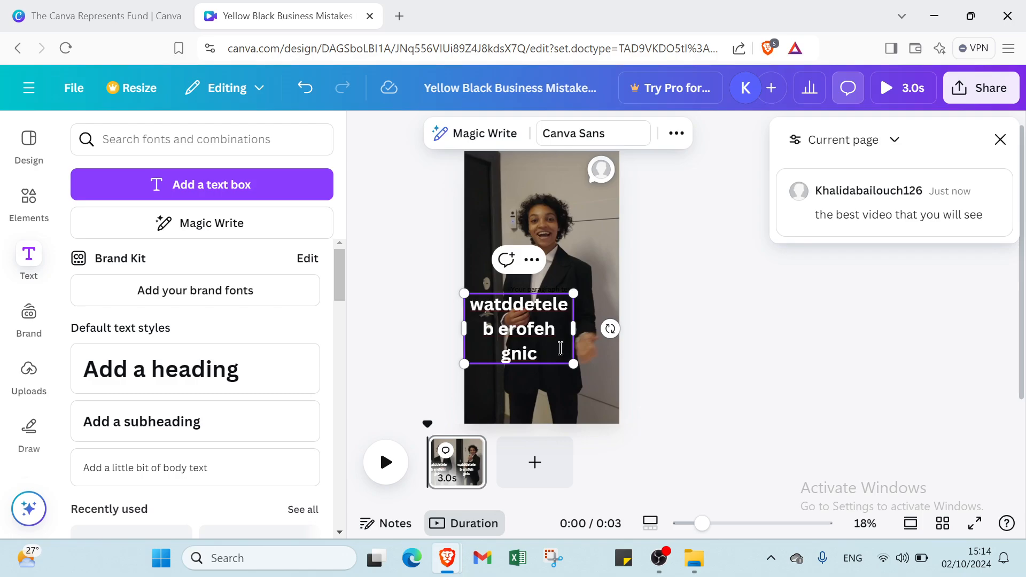
Step: Insert "ch" after "wat" in the heading text
double_click(505, 306)
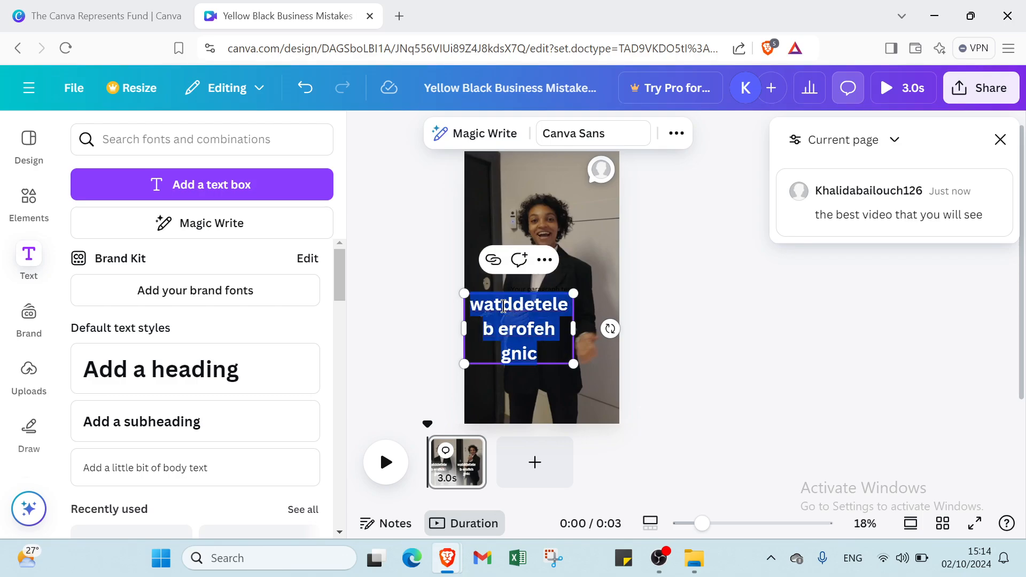
double_click(500, 302)
left_click(501, 306)
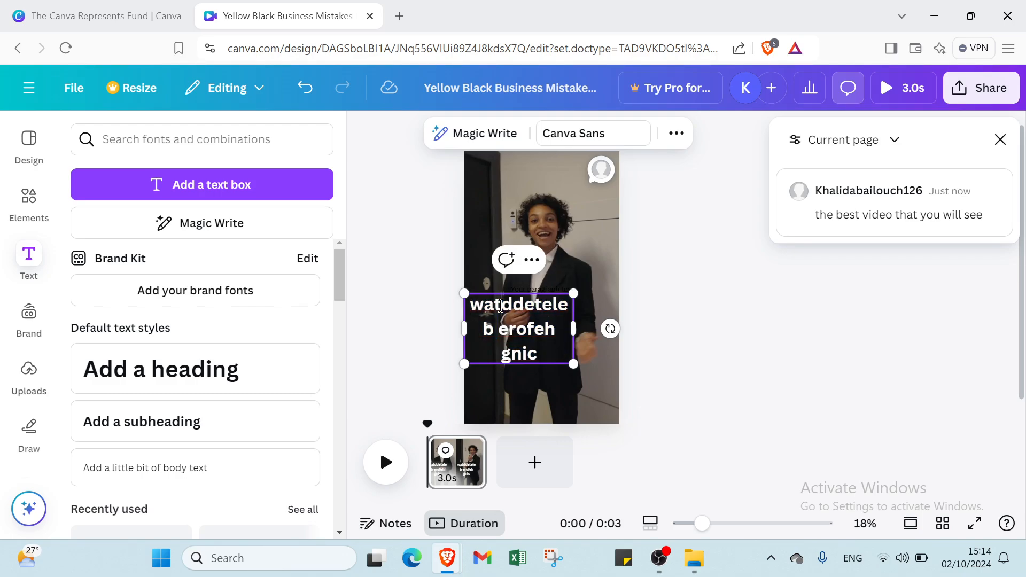
type("ch")
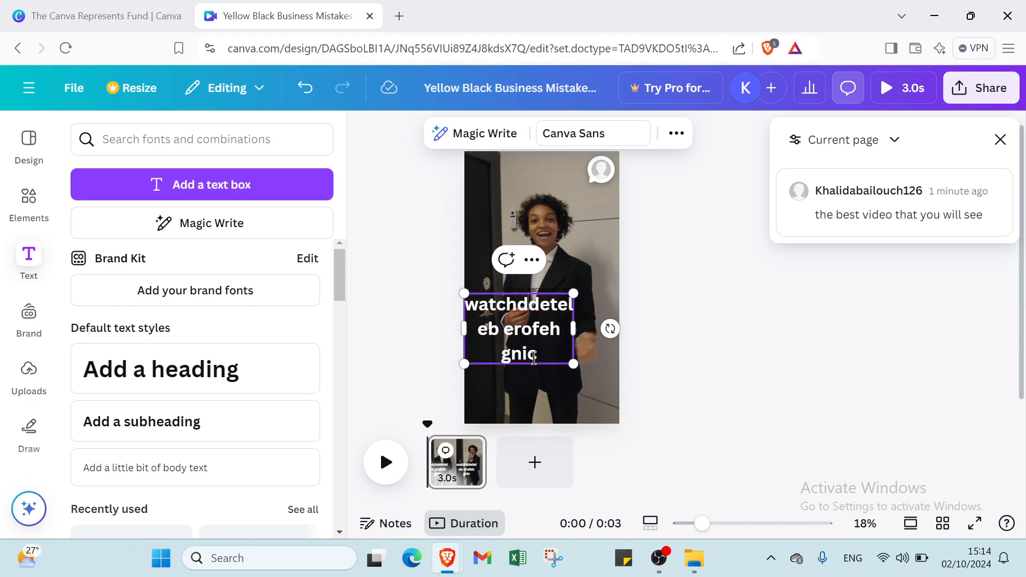
Step: Replace the entire heading text with "watch it before delet it"
left_click_drag(539, 358, 471, 306)
key("BackSpace")
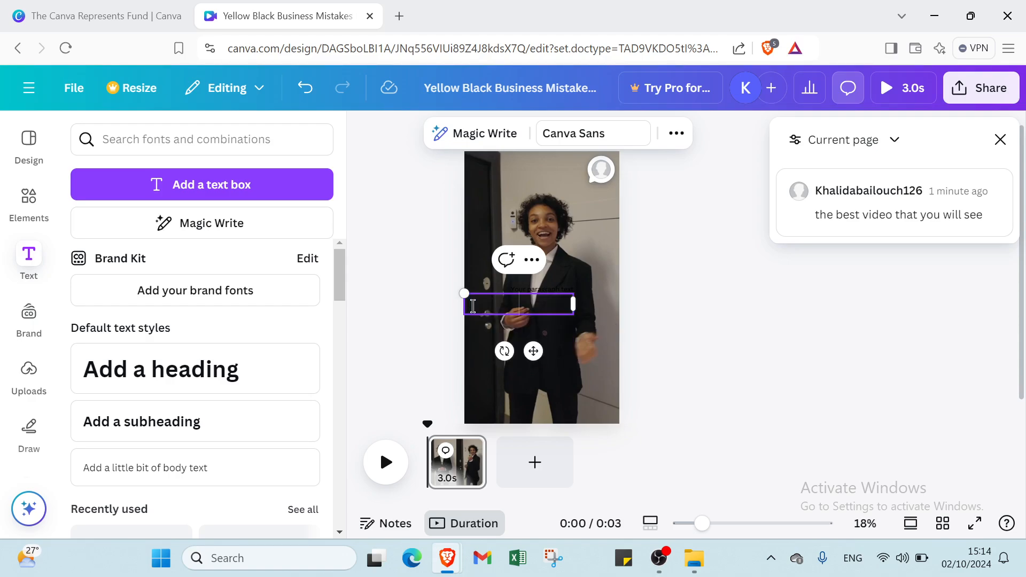
type("aw")
left_click_drag(498, 290, 542, 294)
key("BackSpace")
type("watchb")
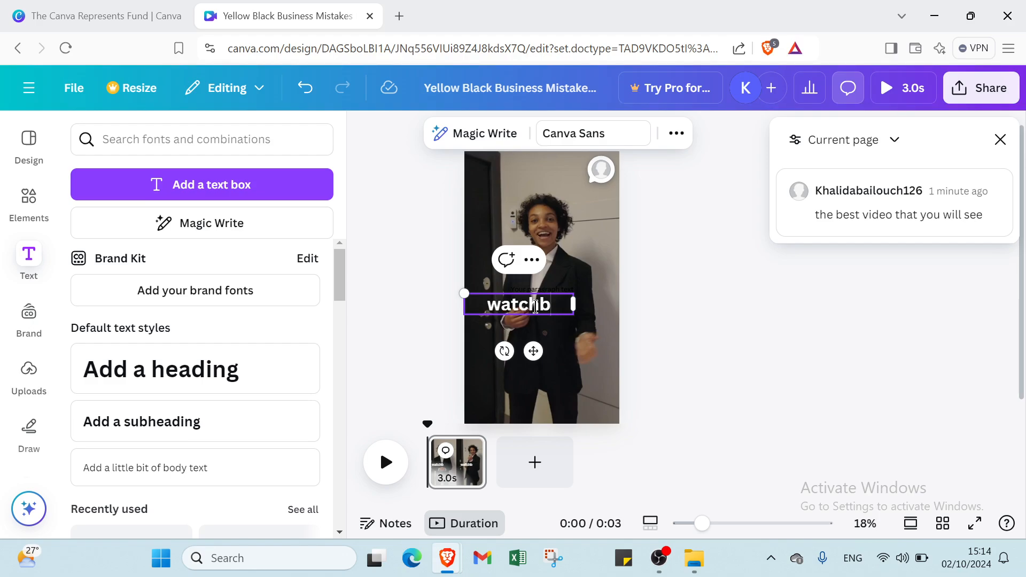
key("BackSpace")
type("it")
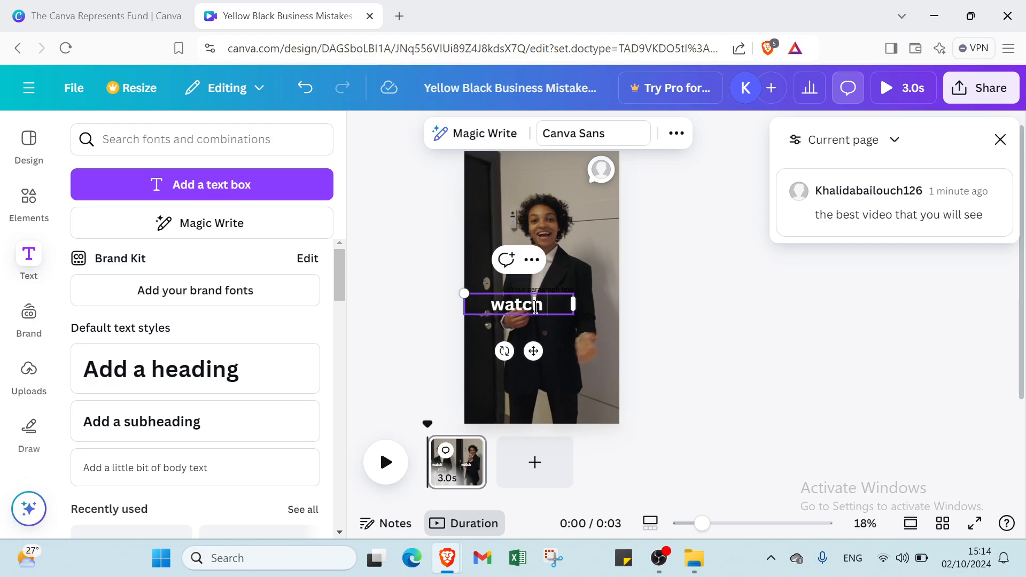
type(" b")
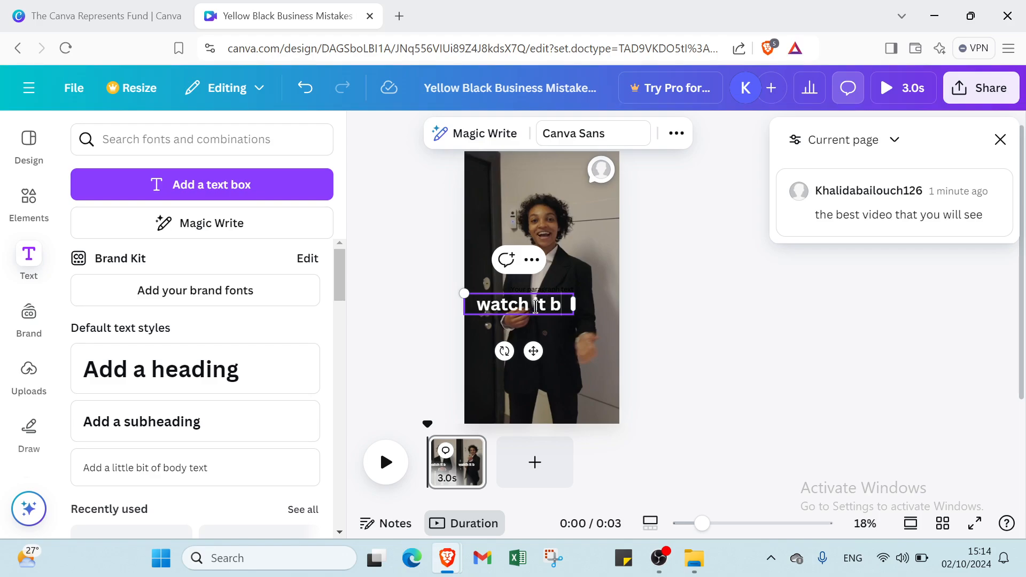
type("efor")
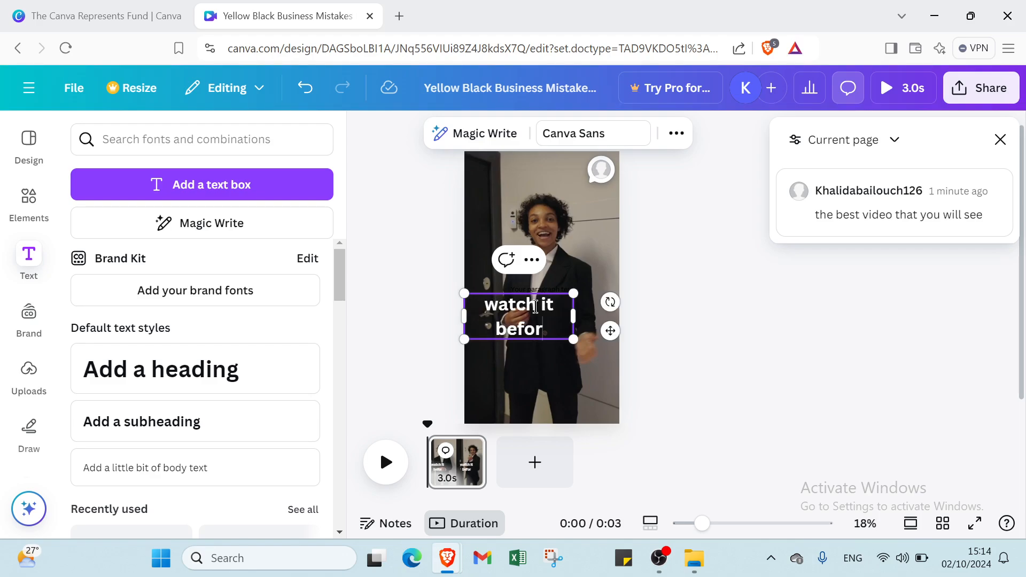
type("e dele")
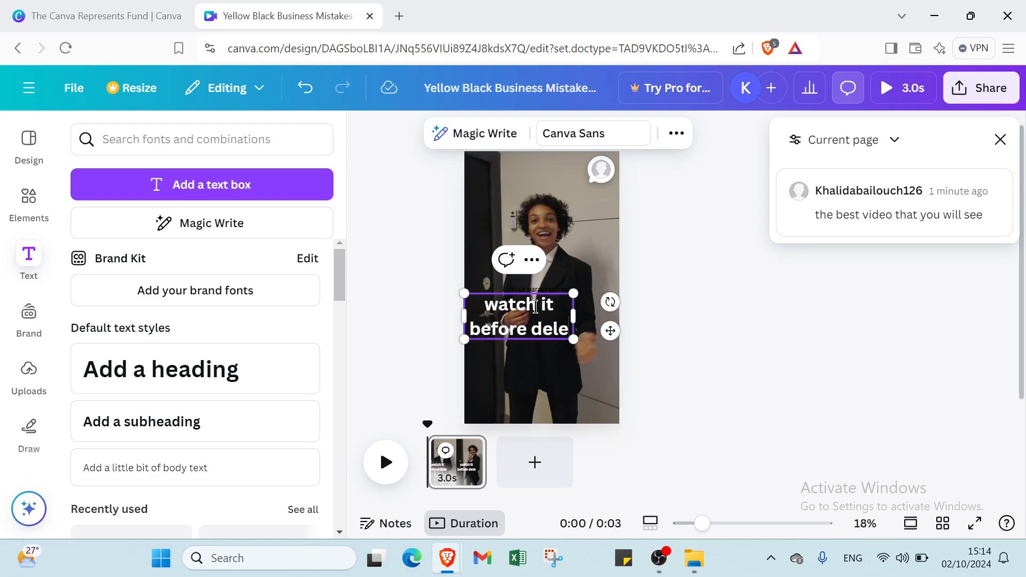
type("t it")
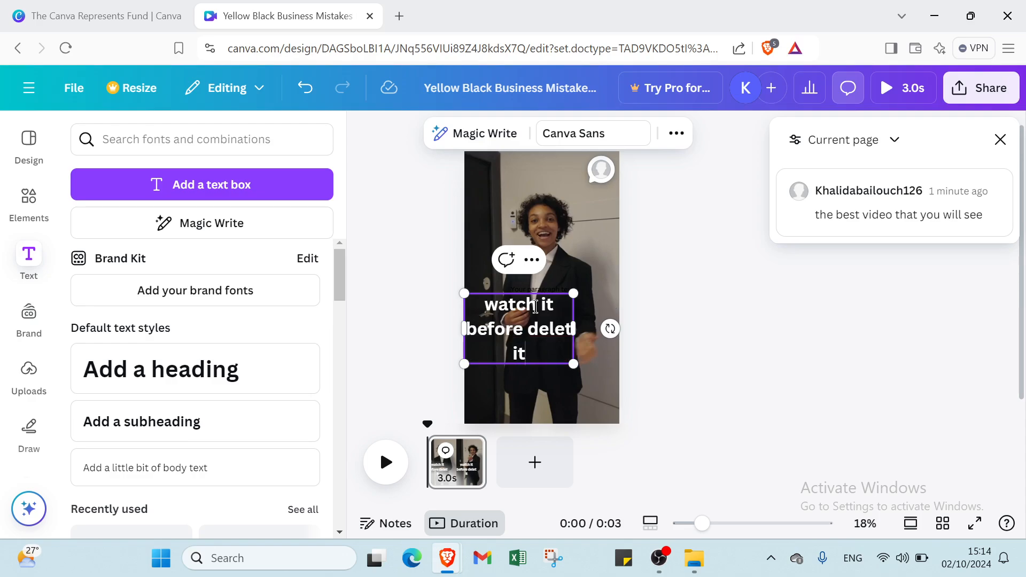
double_click(558, 328)
left_click(554, 330)
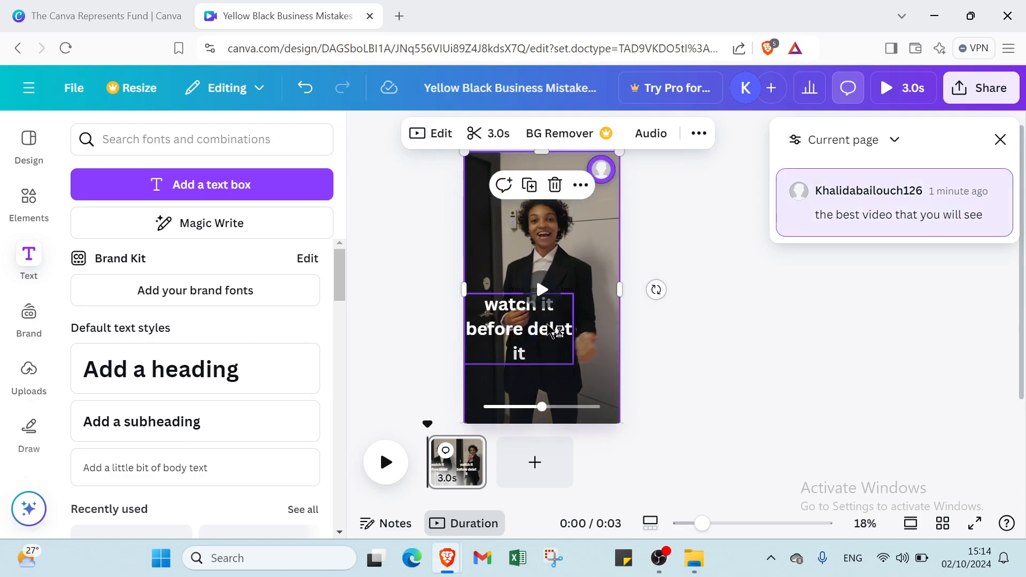
Step: Move the "watch it before delet it" heading to the top of the page
left_click_drag(554, 331, 566, 178)
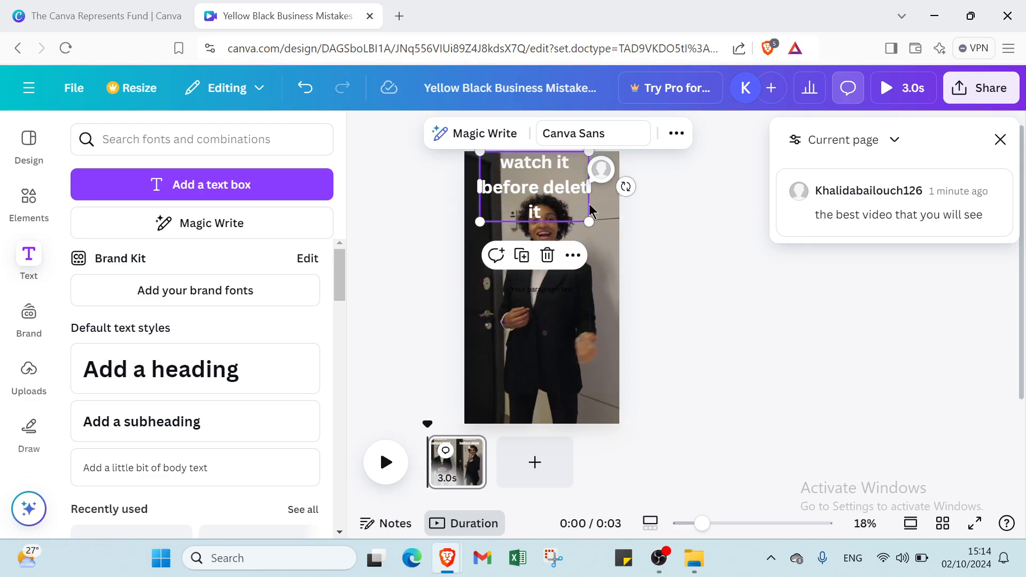
left_click(678, 268)
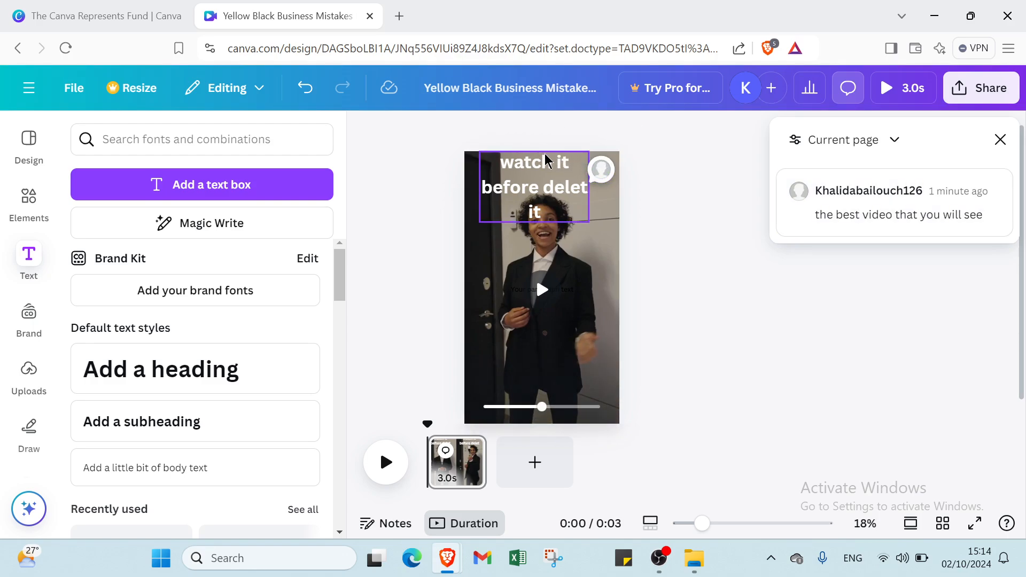
Step: Try lowering the video's top edge to about a third down the page, and restore its full height
left_click(608, 163)
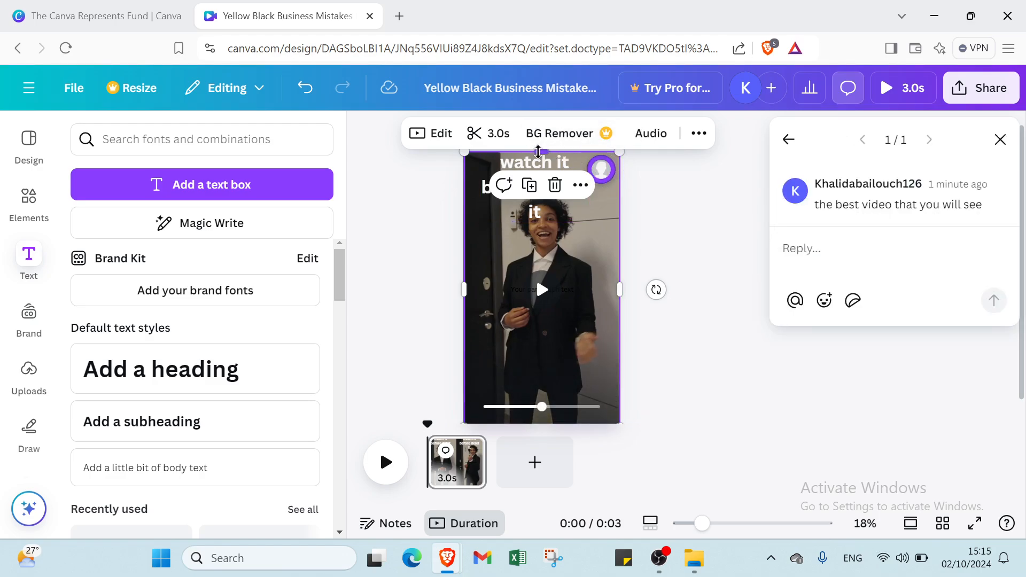
left_click_drag(542, 152, 546, 238)
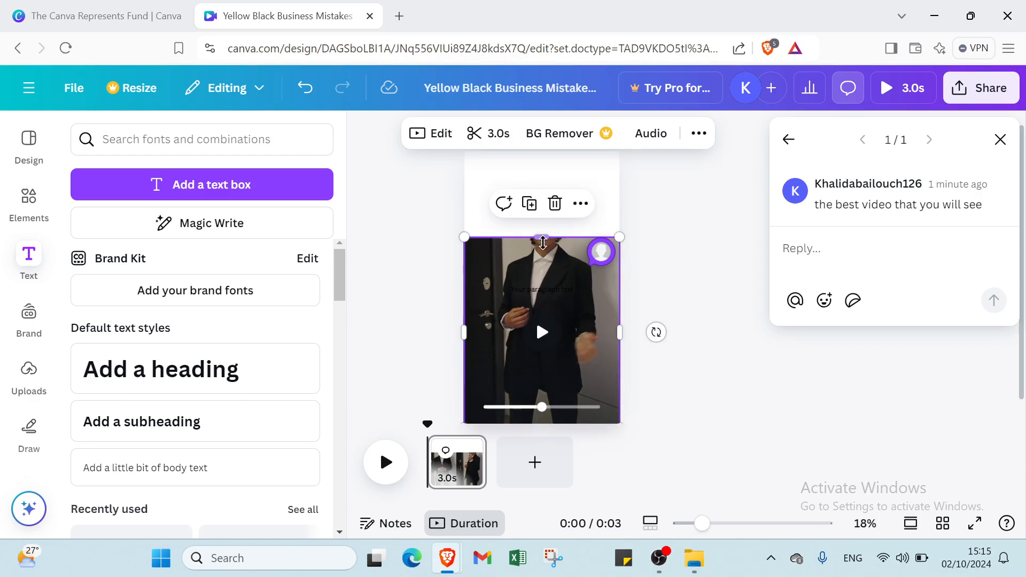
left_click_drag(542, 241, 543, 152)
left_click(653, 210)
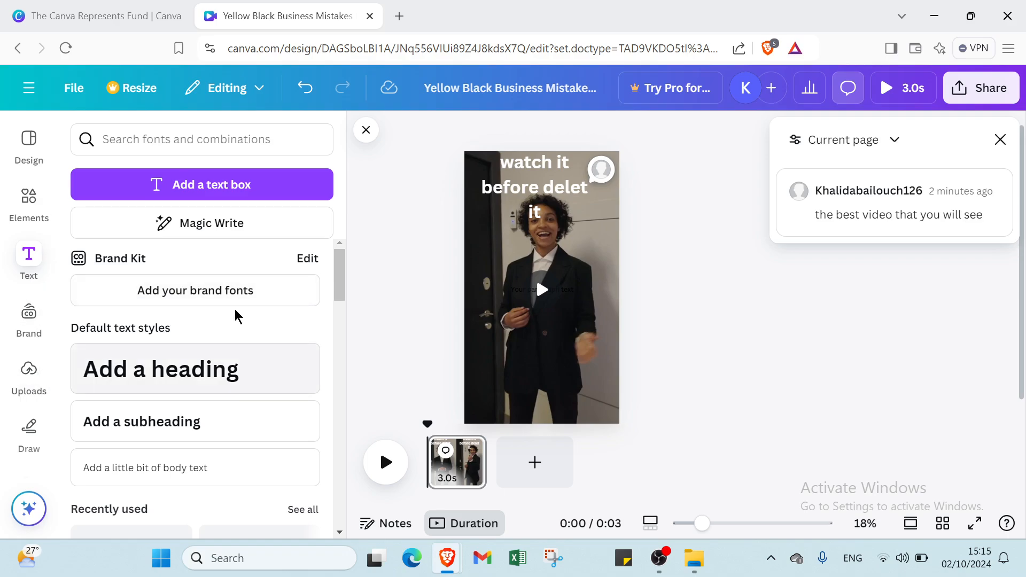
left_click(22, 436)
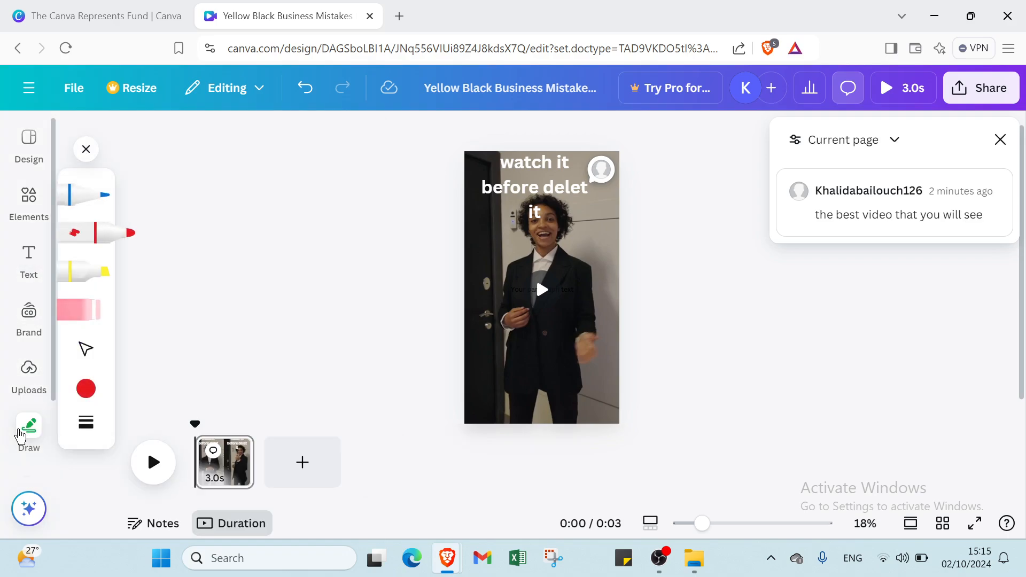
left_click(21, 374)
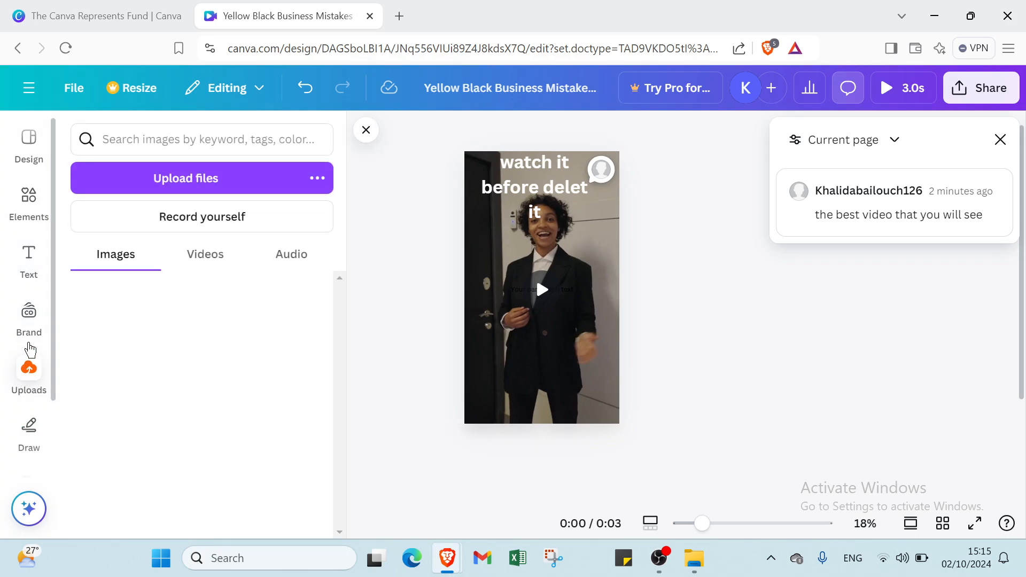
left_click(28, 313)
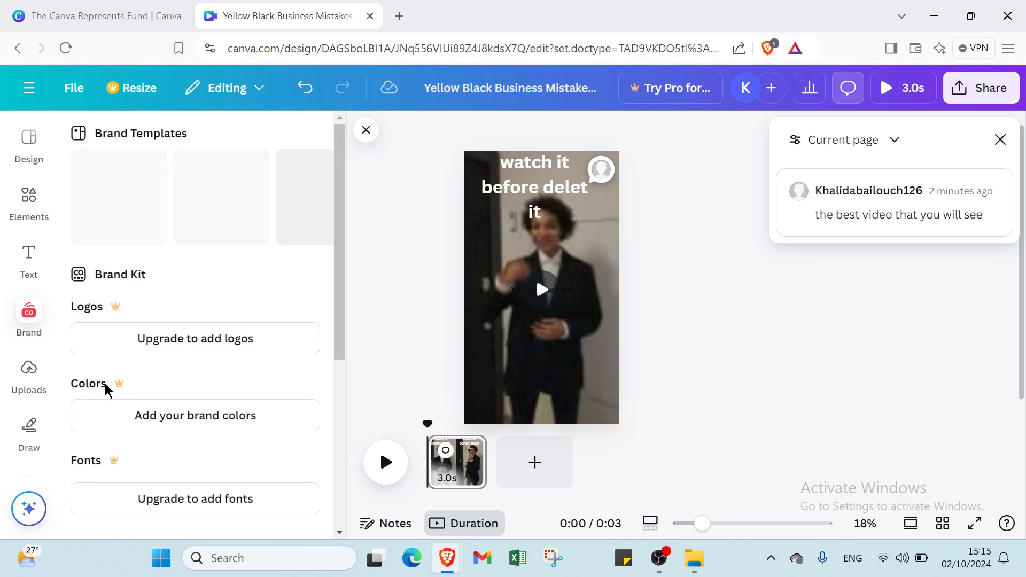
Step: Add a default subheading and a little bit of body text to the page
left_click(30, 278)
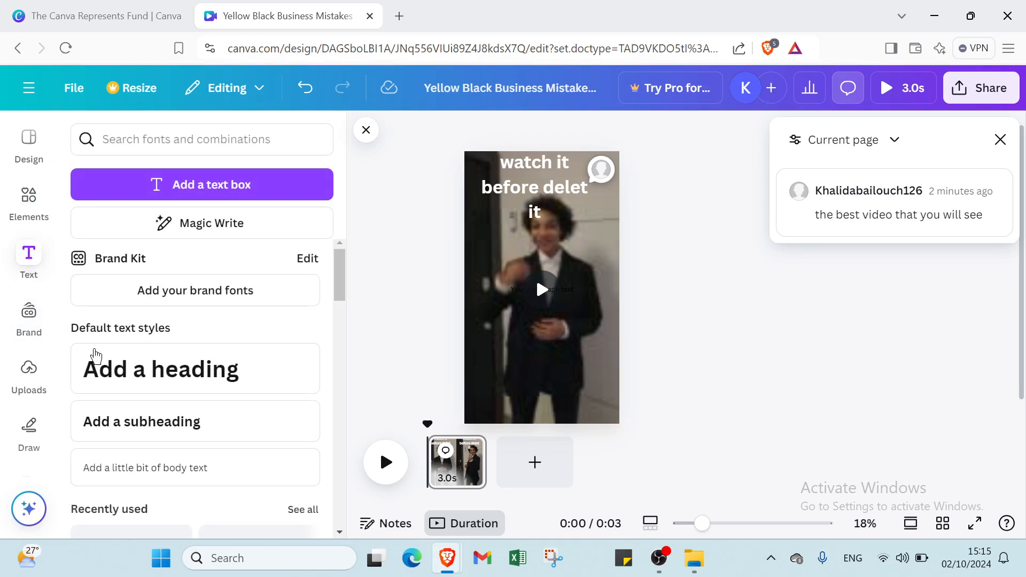
scroll(139, 326, "down", 2)
left_click(142, 327)
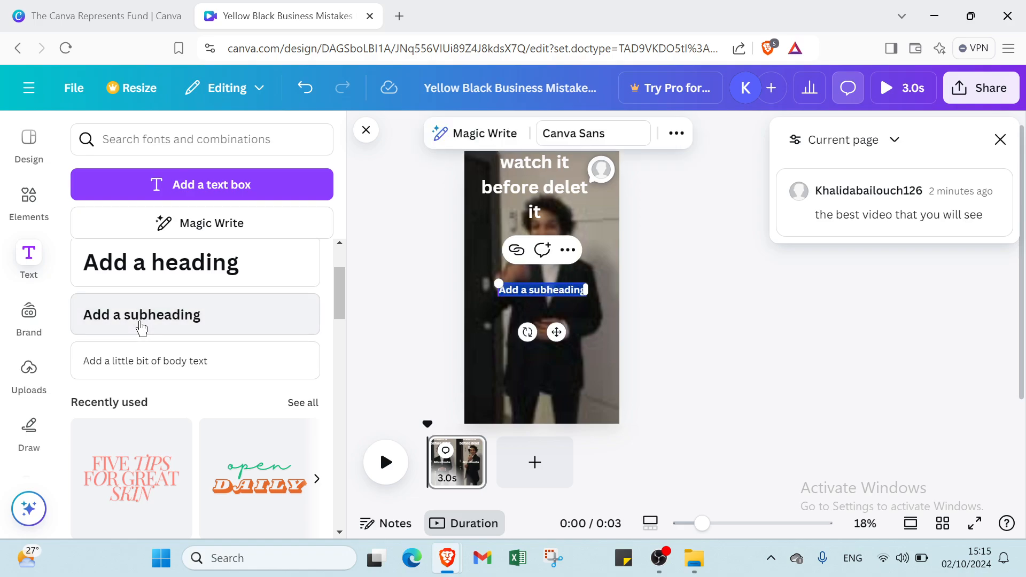
left_click(149, 360)
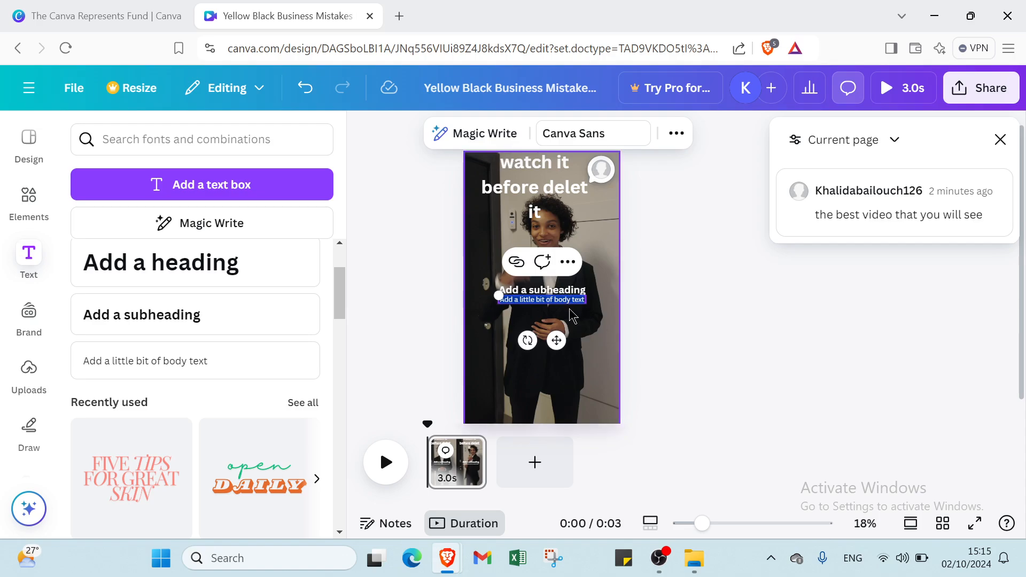
Step: Move the body text to the page's lower-left corner and replace its wording with "the best short video"
left_click_drag(569, 301, 537, 420)
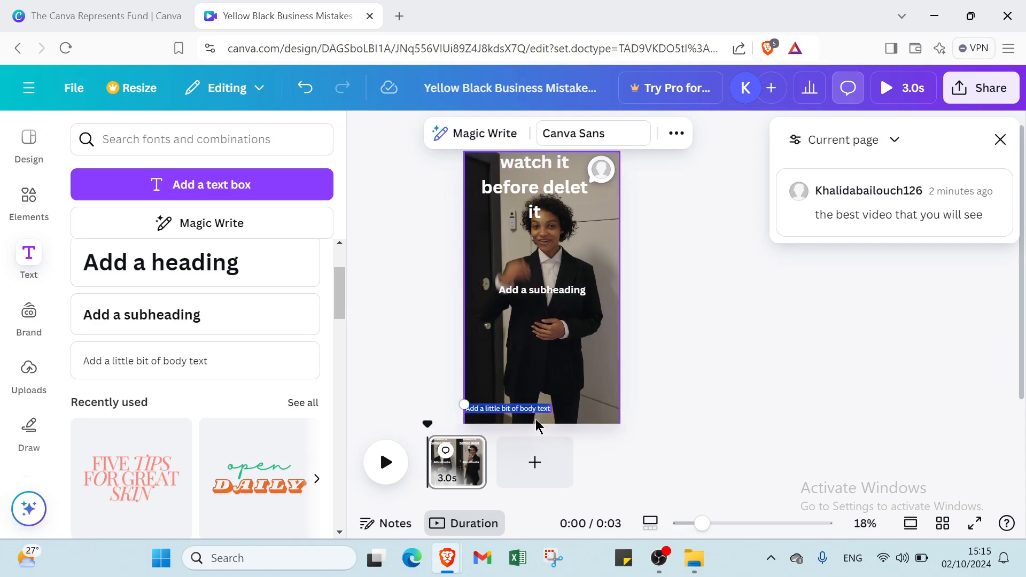
key("BackSpace")
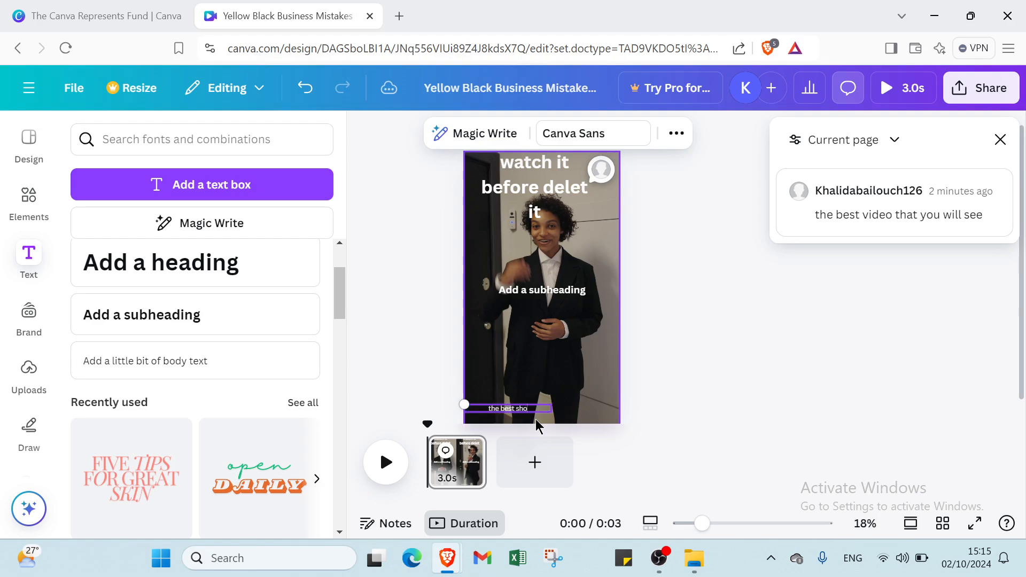
type("the best shoe")
key("BackSpace")
type("rt video")
Step: Place the subheading just above "the best short video" and replace its wording with "channel"
left_click(561, 292)
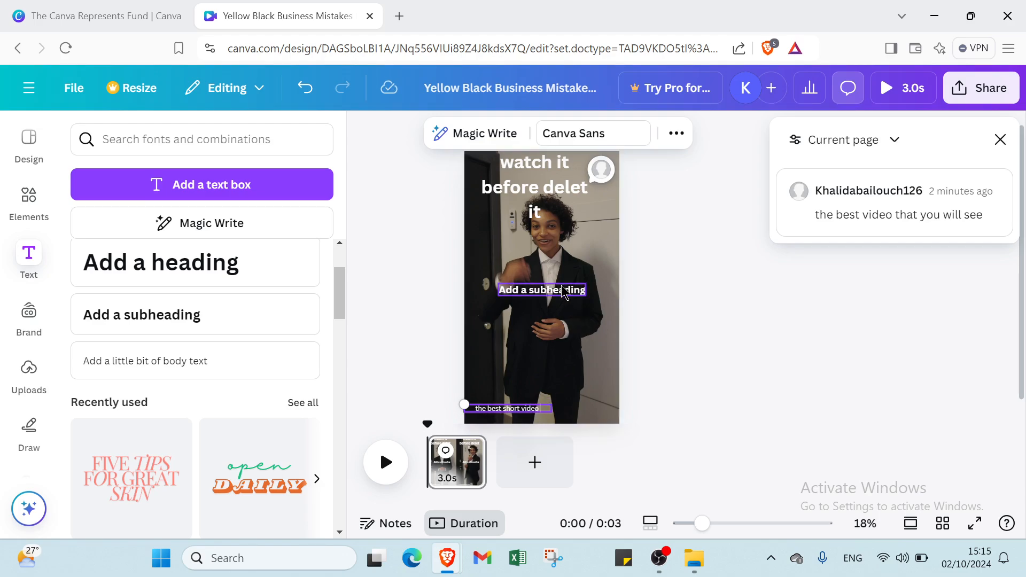
left_click_drag(561, 293, 534, 391)
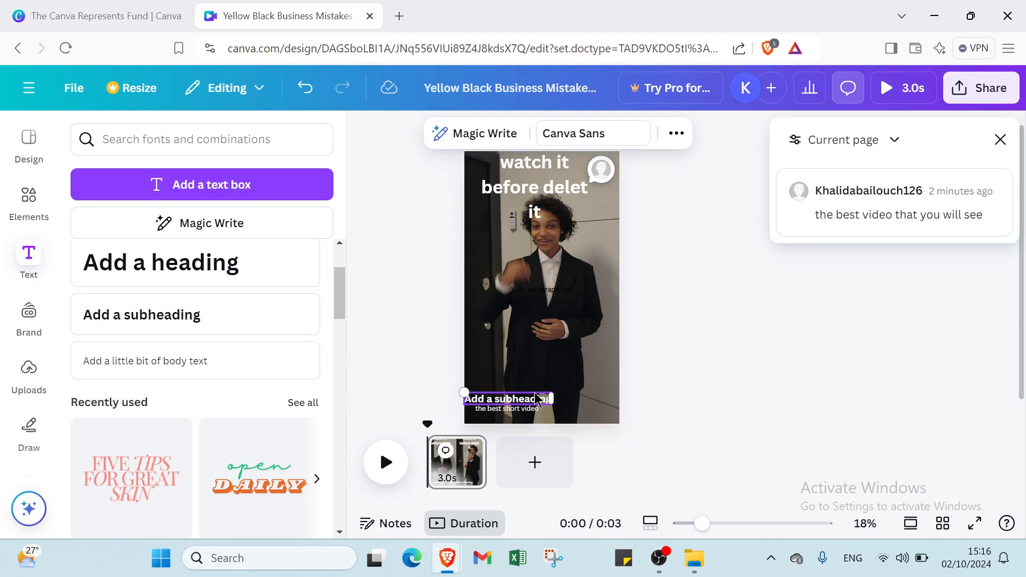
double_click(534, 393)
key("BackSpace")
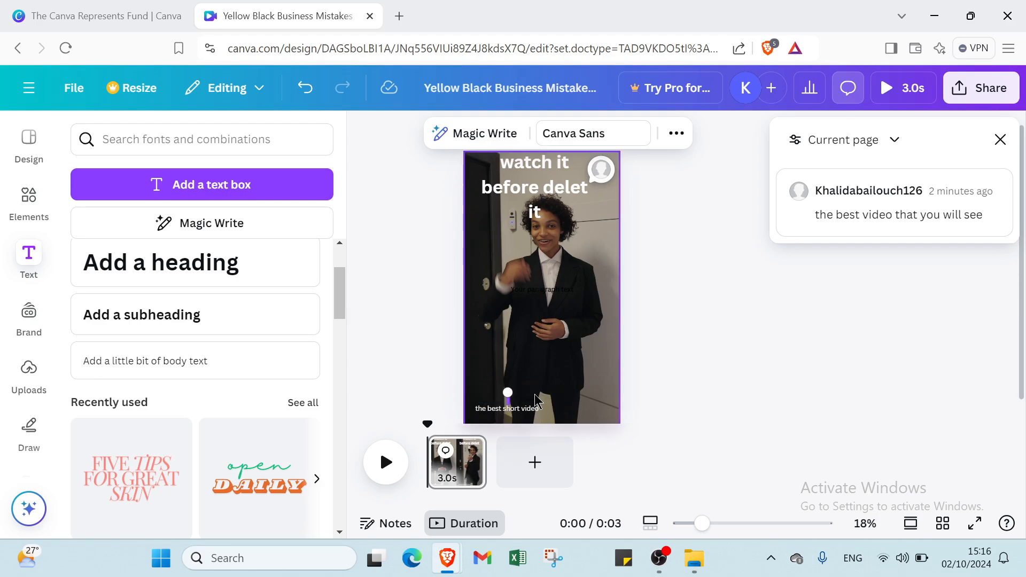
type("cha")
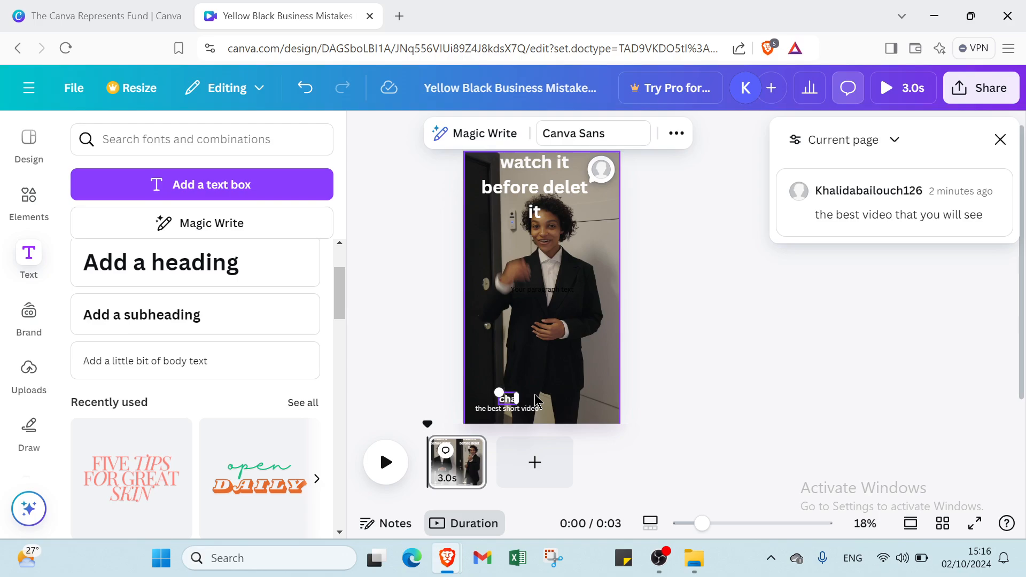
type("nne")
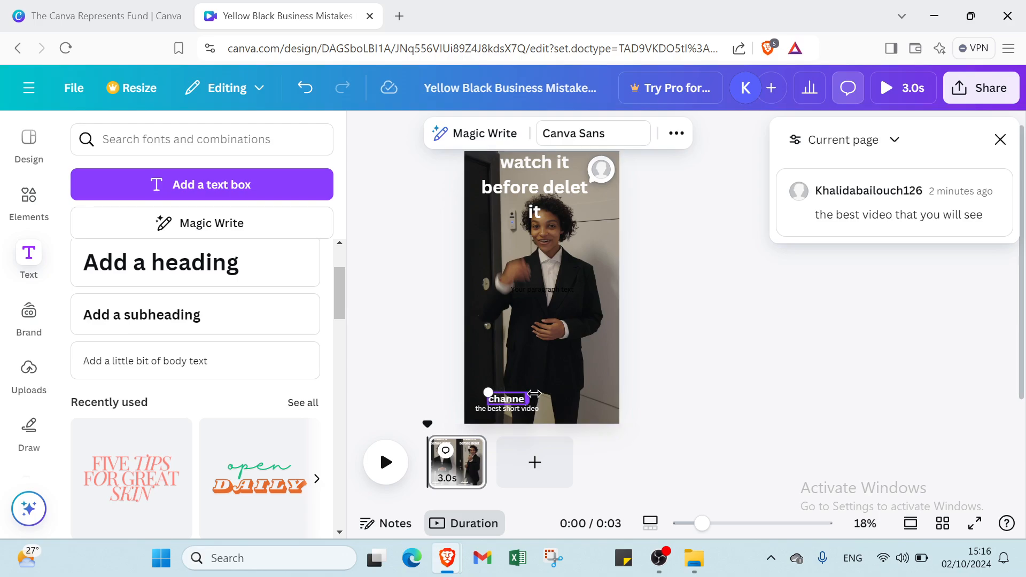
key("Escape")
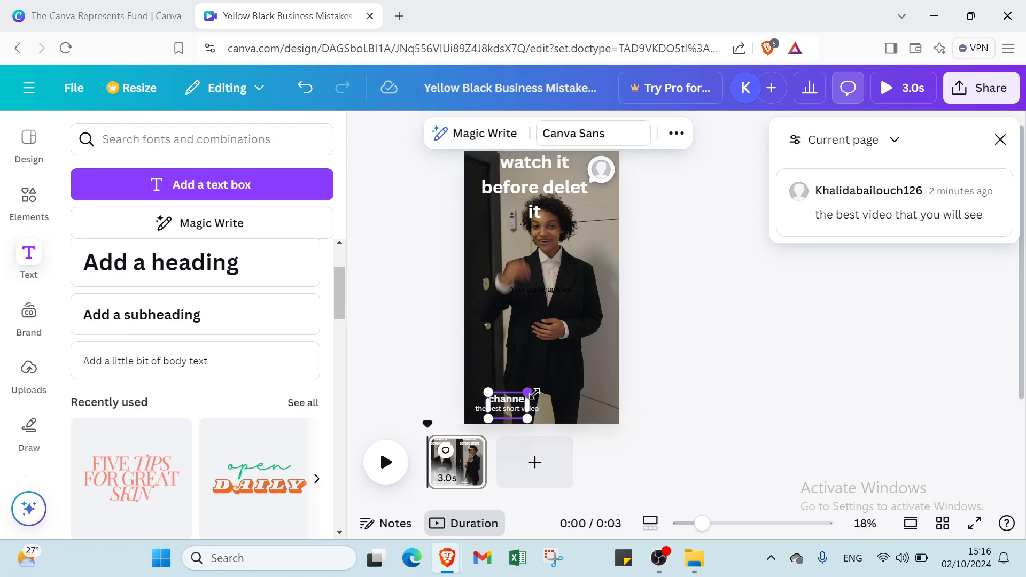
Step: Deselect the text and play the video on the page as a preview
left_click(597, 356)
left_click(621, 313)
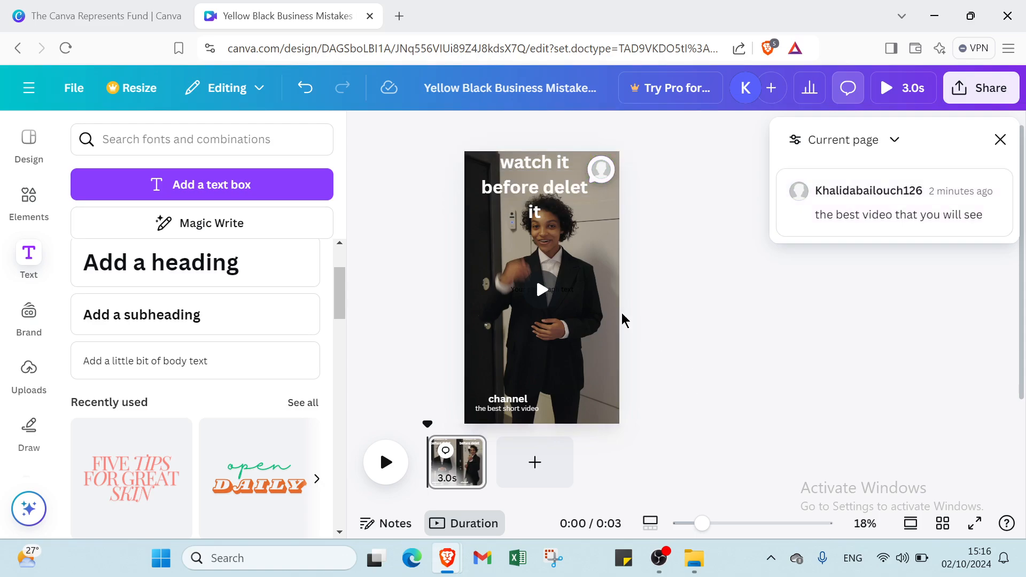
left_click(549, 301)
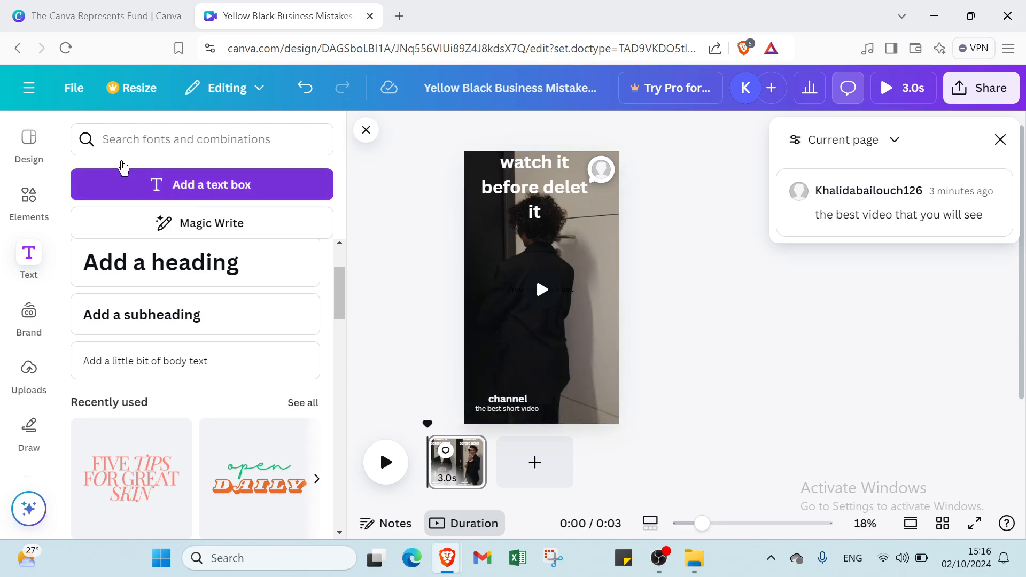
Step: Undo every edit back to the original yellow template with its business mistakes heading, and close the comments list
left_click(365, 130)
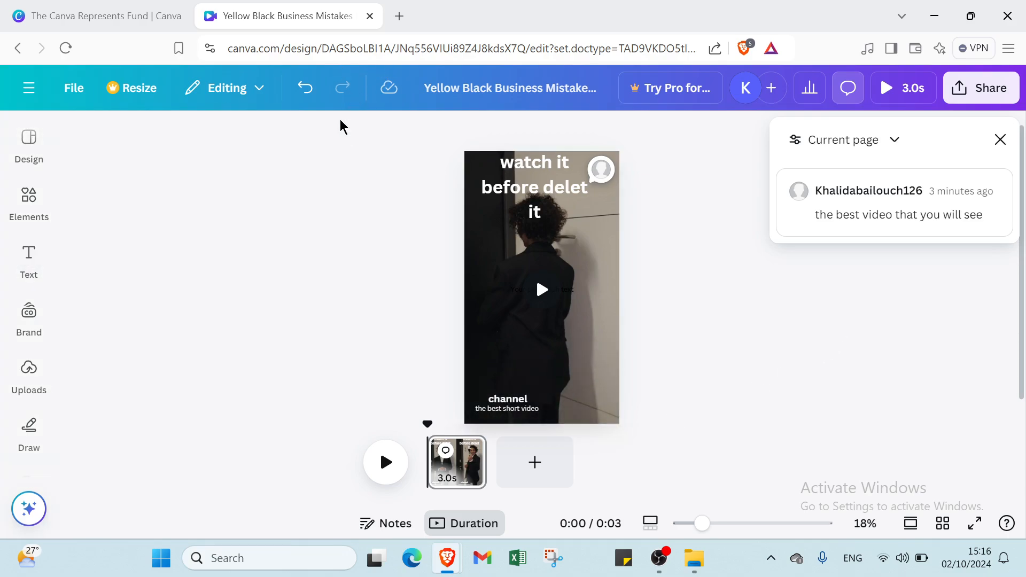
left_click(304, 89)
left_click(303, 89)
left_click(303, 89)
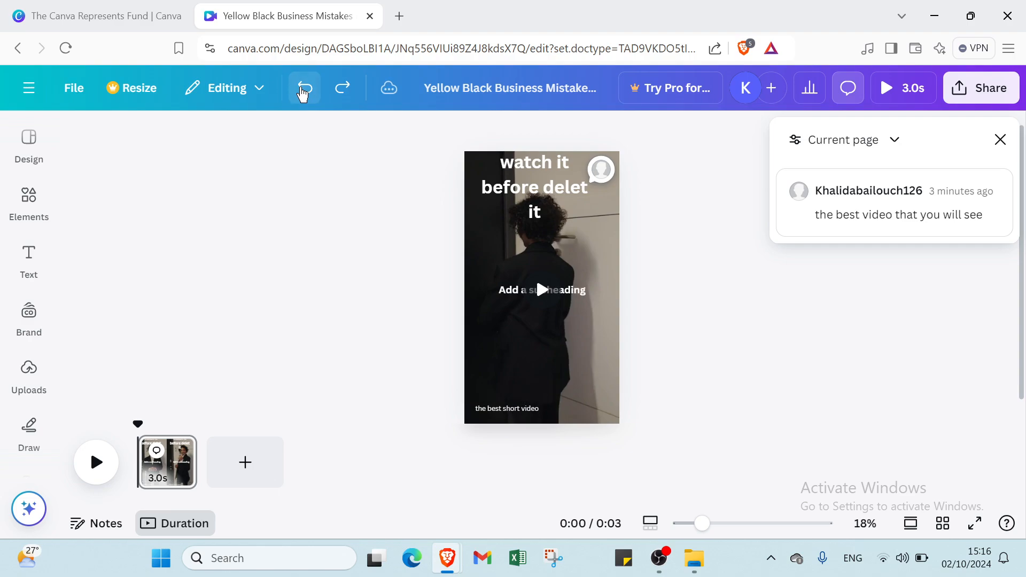
left_click(304, 89)
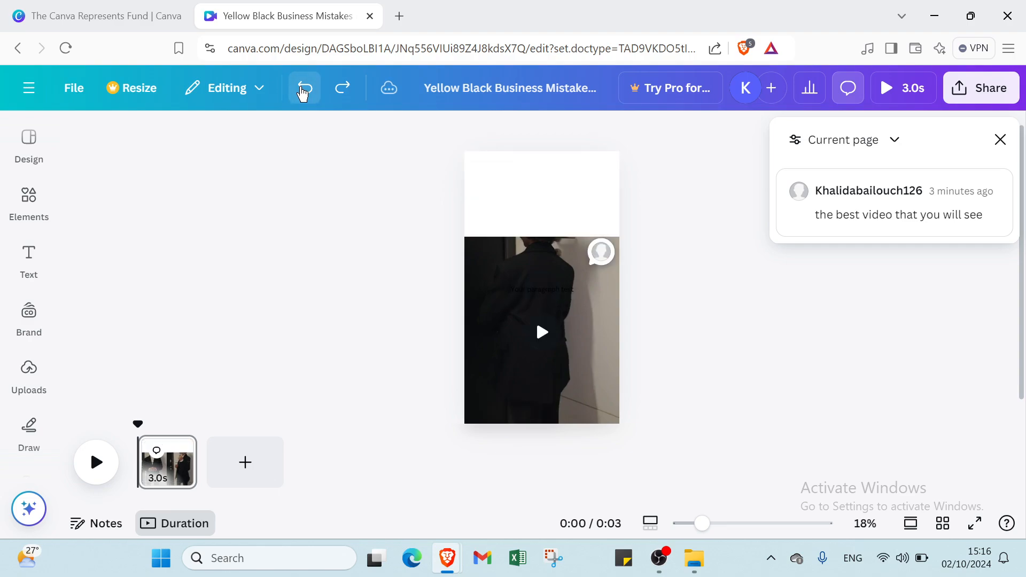
left_click(304, 89)
left_click(304, 89)
left_click(304, 88)
left_click(304, 88)
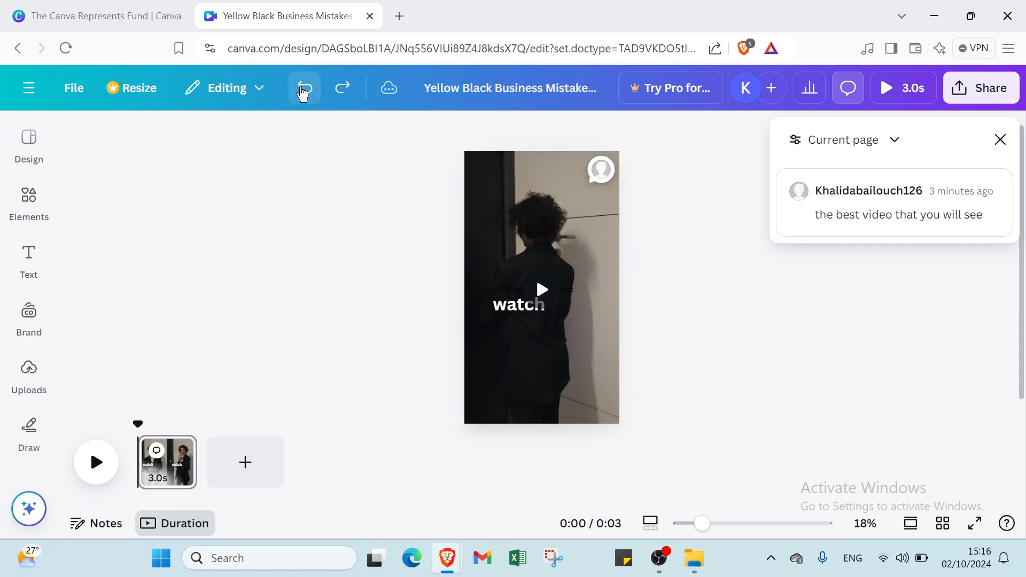
left_click(304, 89)
left_click(304, 89)
left_click(304, 89)
left_click(304, 88)
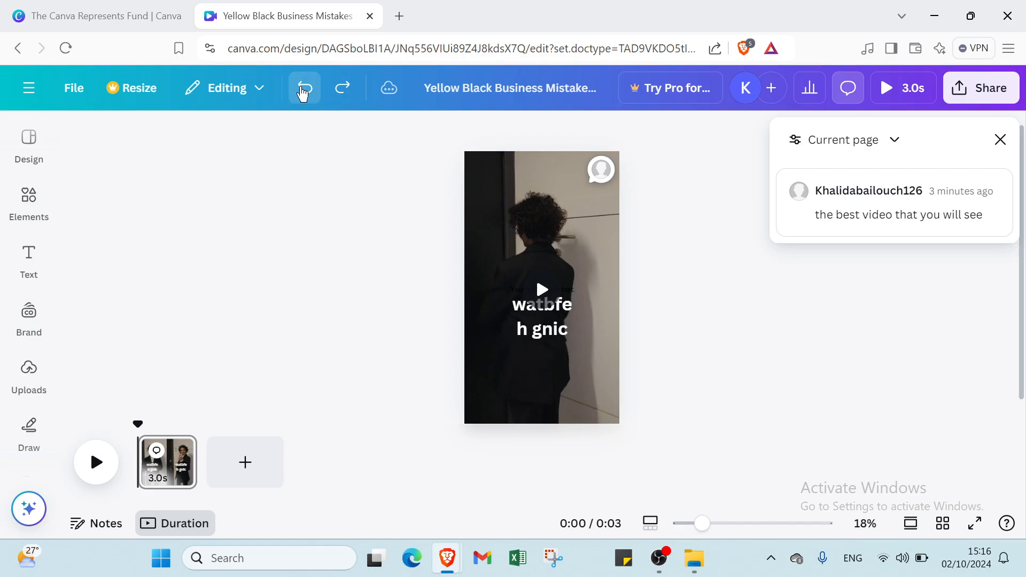
left_click(304, 89)
left_click(304, 89)
left_click(303, 88)
left_click(304, 89)
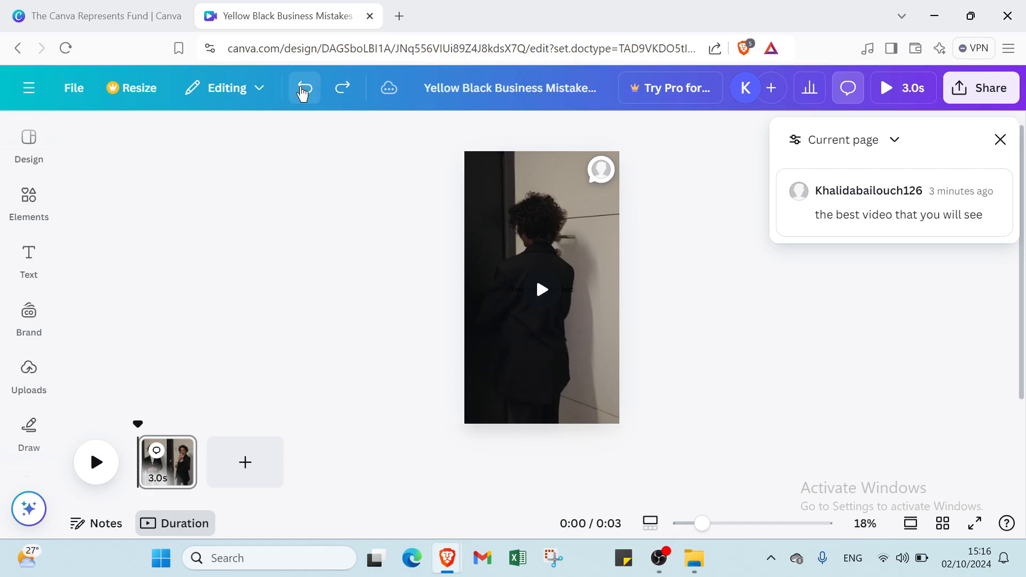
left_click(304, 89)
left_click(303, 89)
left_click(303, 90)
left_click(303, 89)
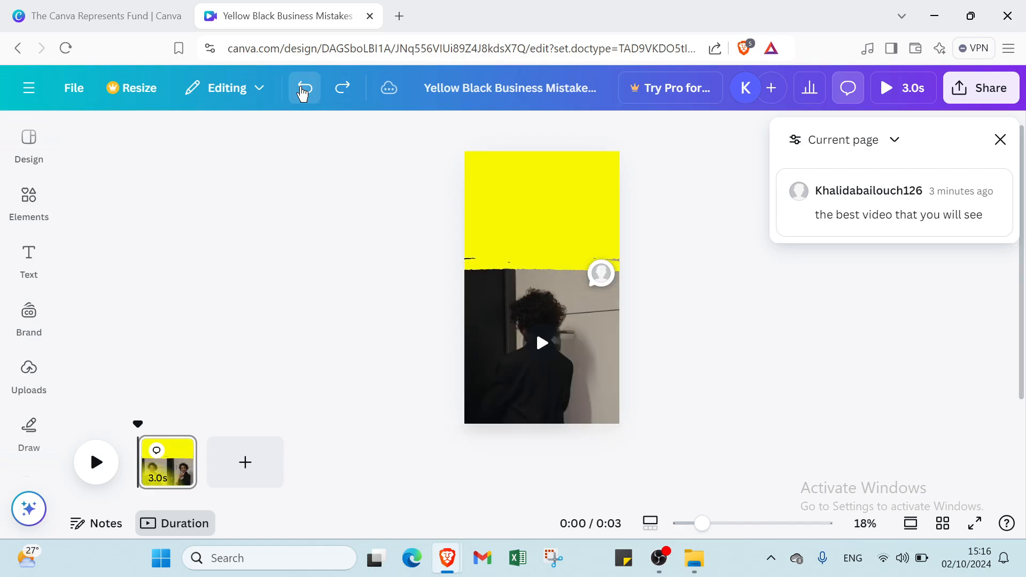
left_click(303, 89)
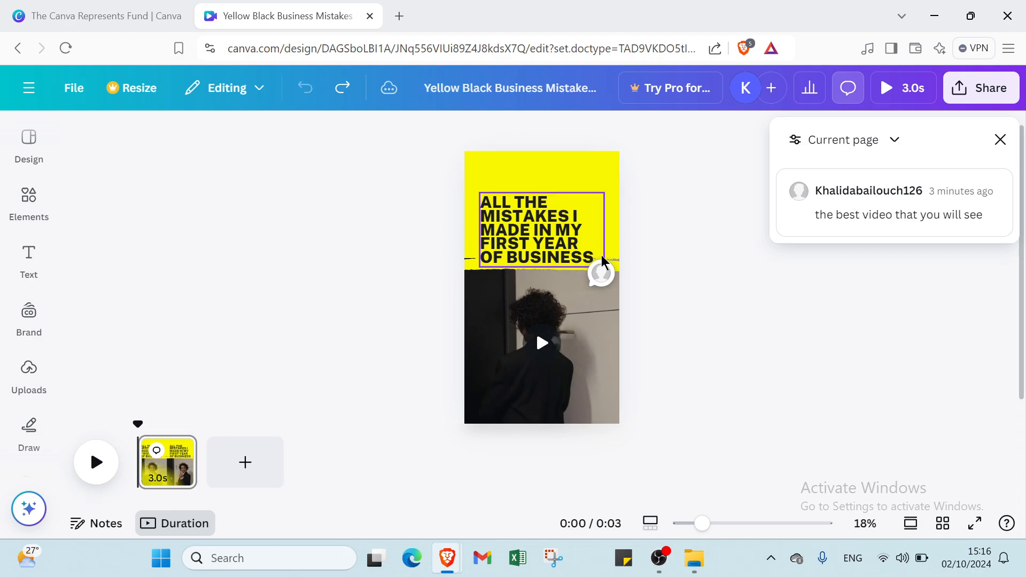
left_click(1001, 142)
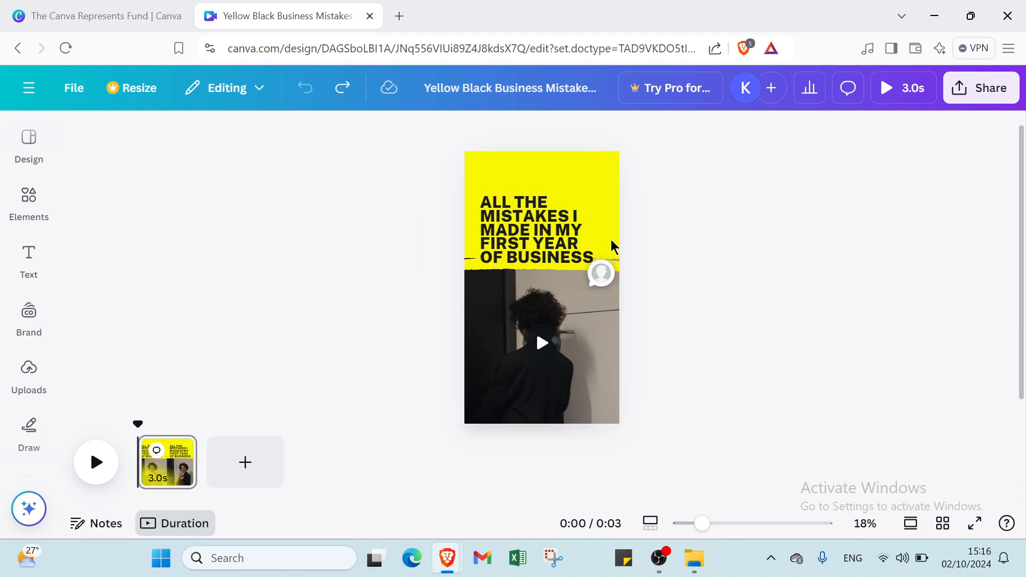